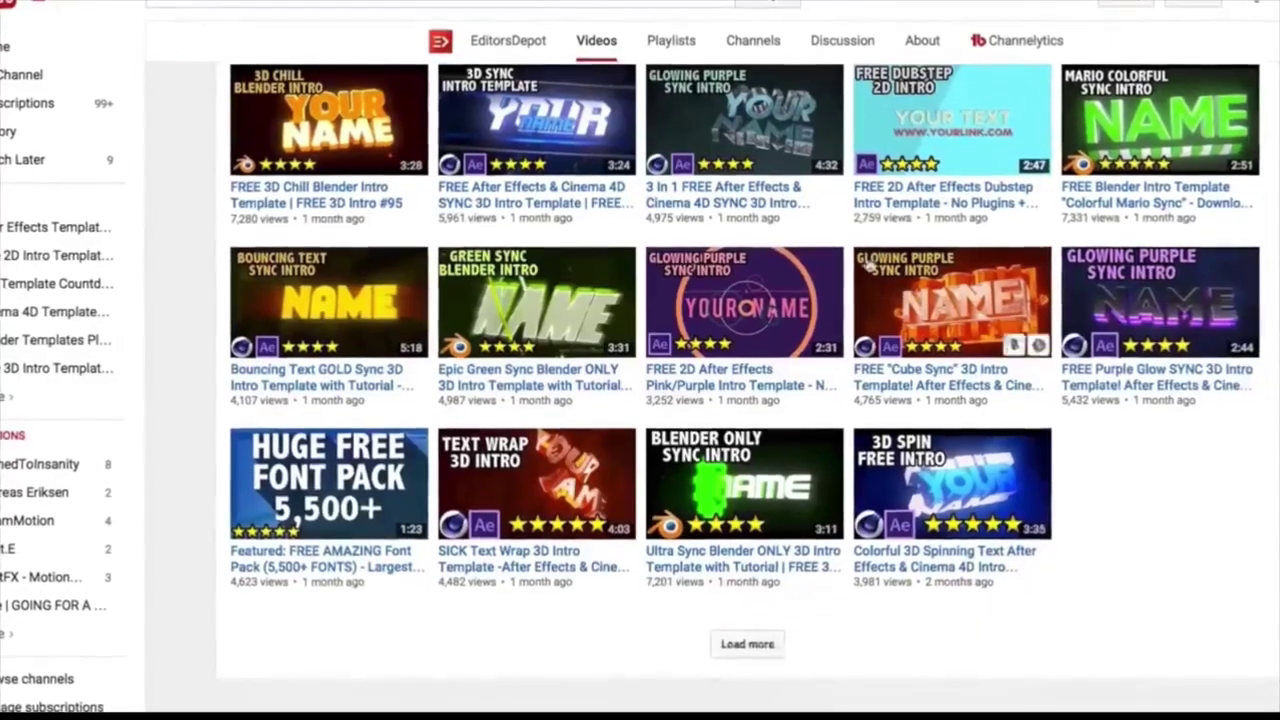
Scroll the EditorsDepot Videos tab from the banner down to the last row and the Load more button.
scroll(871, 265, "up", 8)
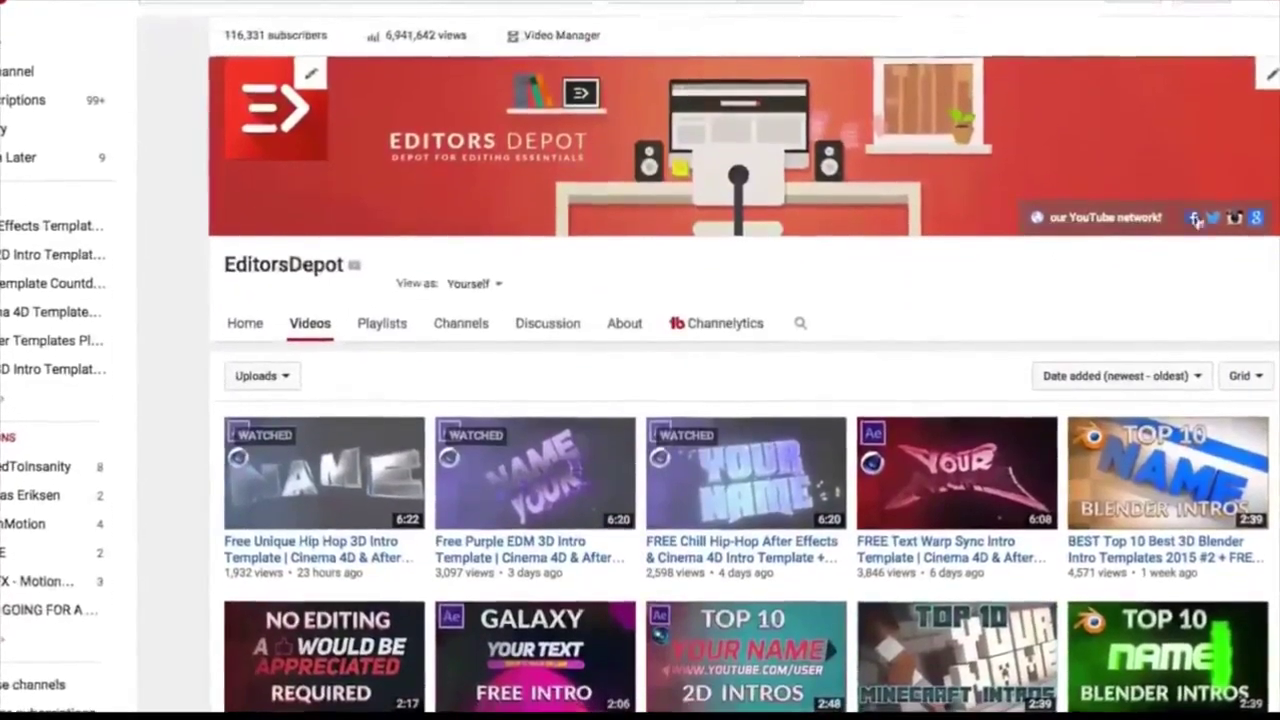
scroll(740, 400, "down", 1)
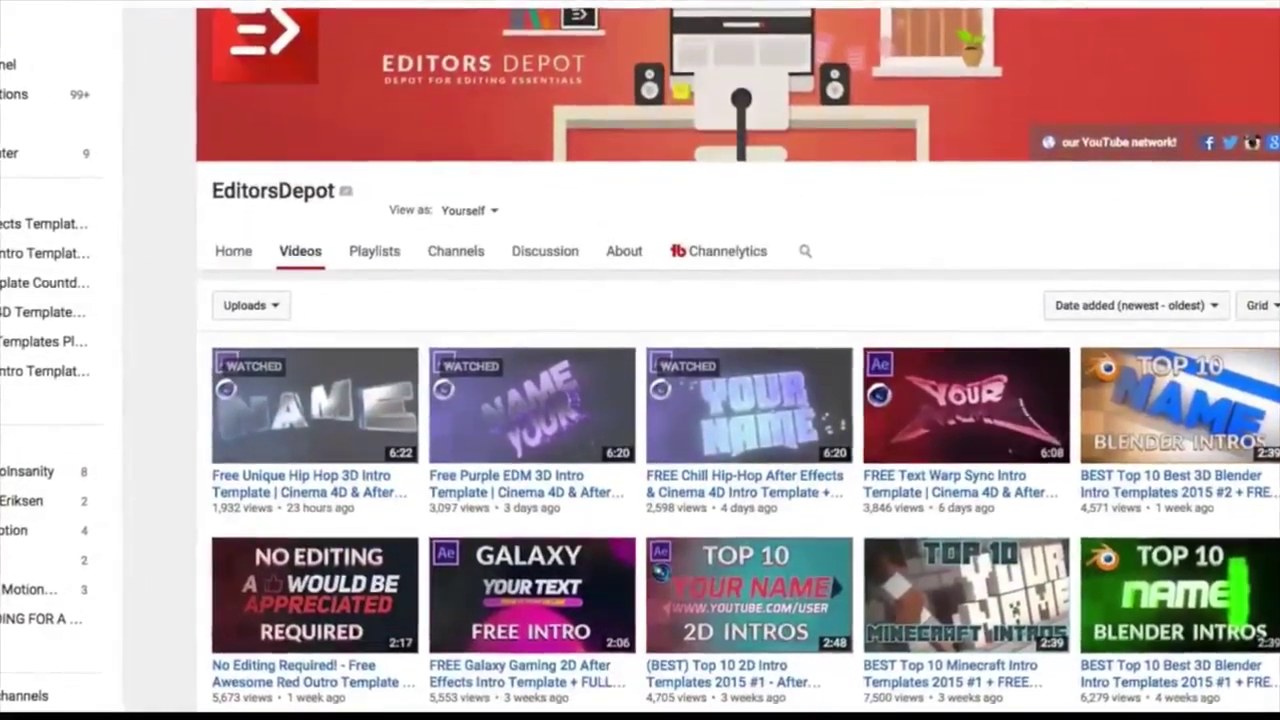
scroll(740, 400, "down", 1)
scroll(740, 400, "down", 5)
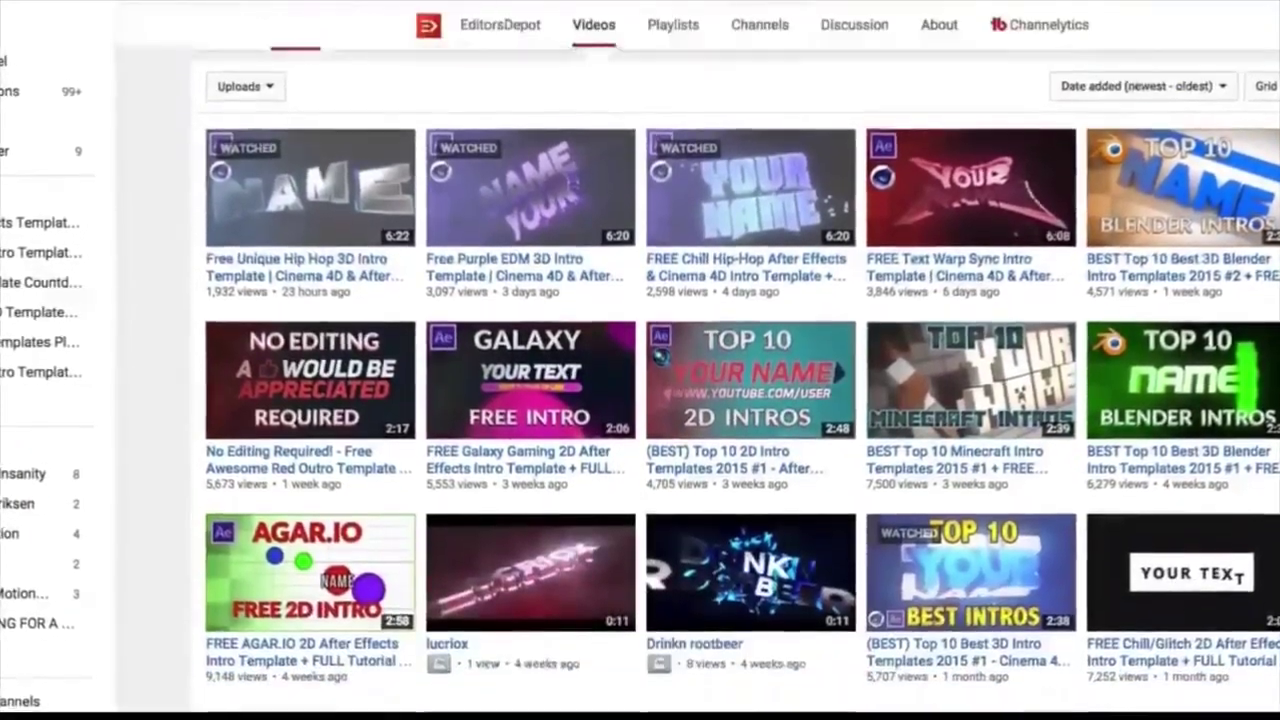
scroll(740, 400, "down", 4)
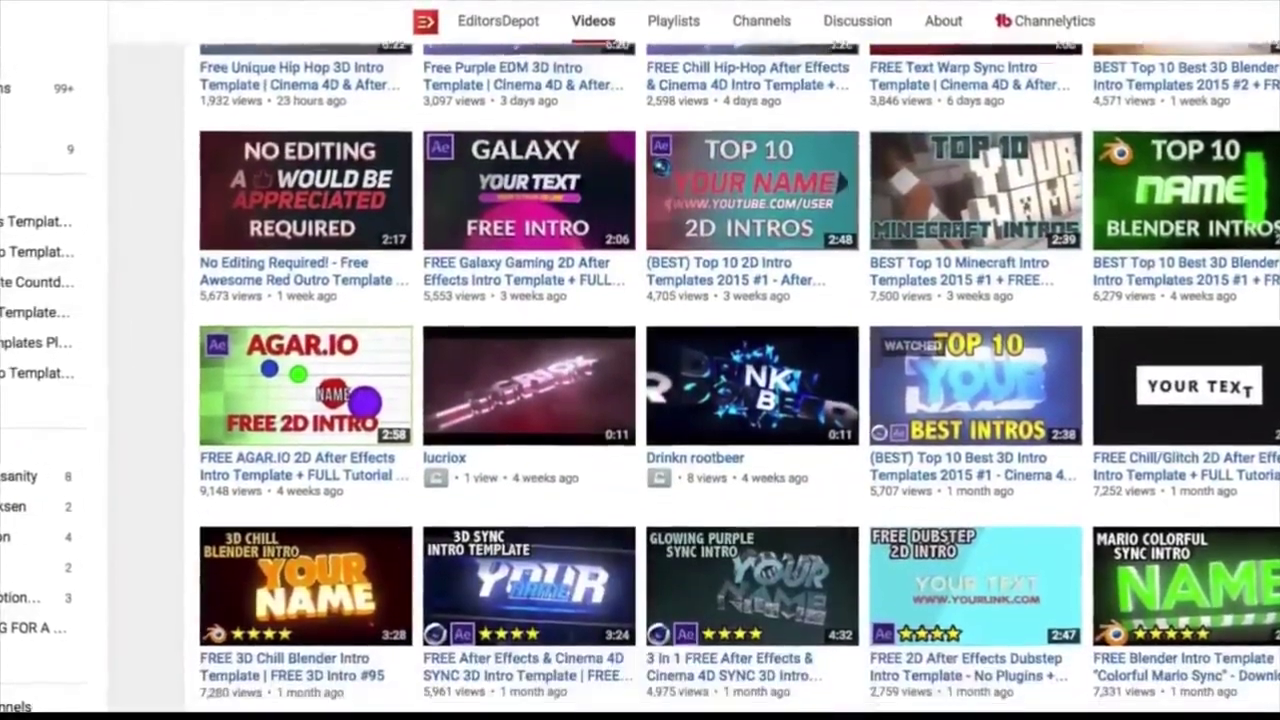
scroll(740, 400, "down", 5)
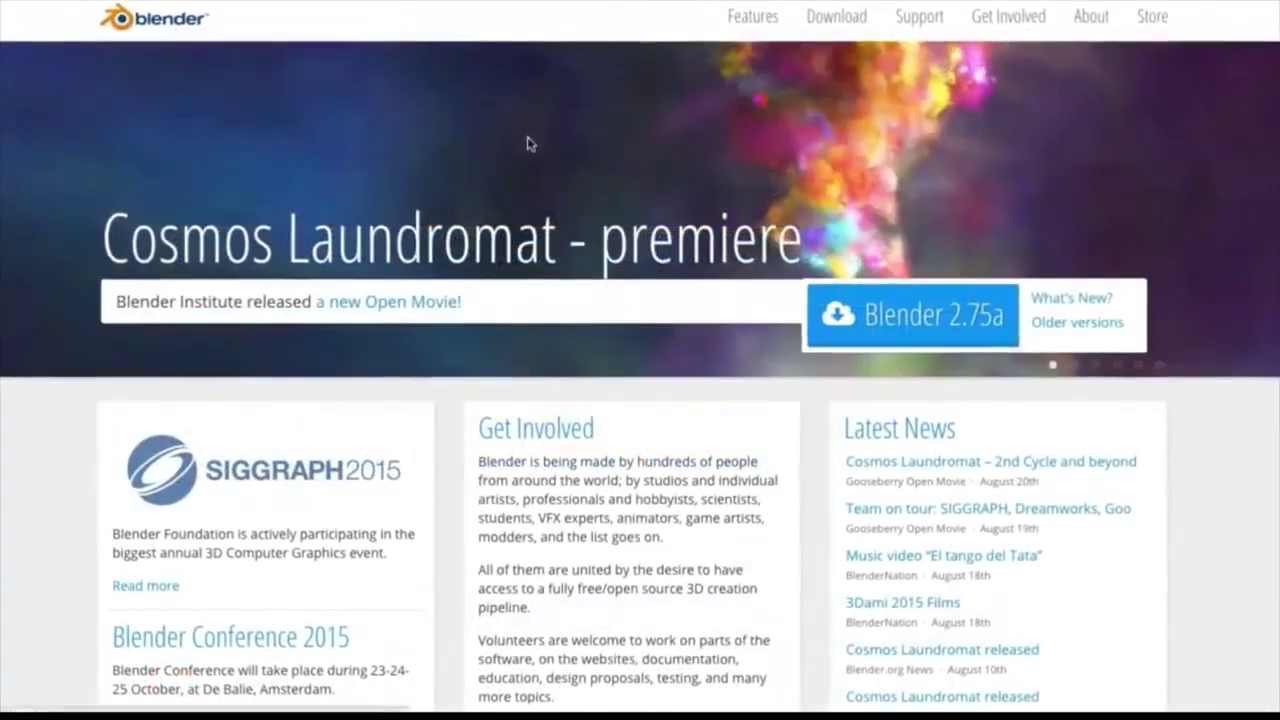
Download the Blender 2.75a Mac OS X build from the USA mirror and save the file.
left_click(838, 14)
scroll(618, 336, "down", 5)
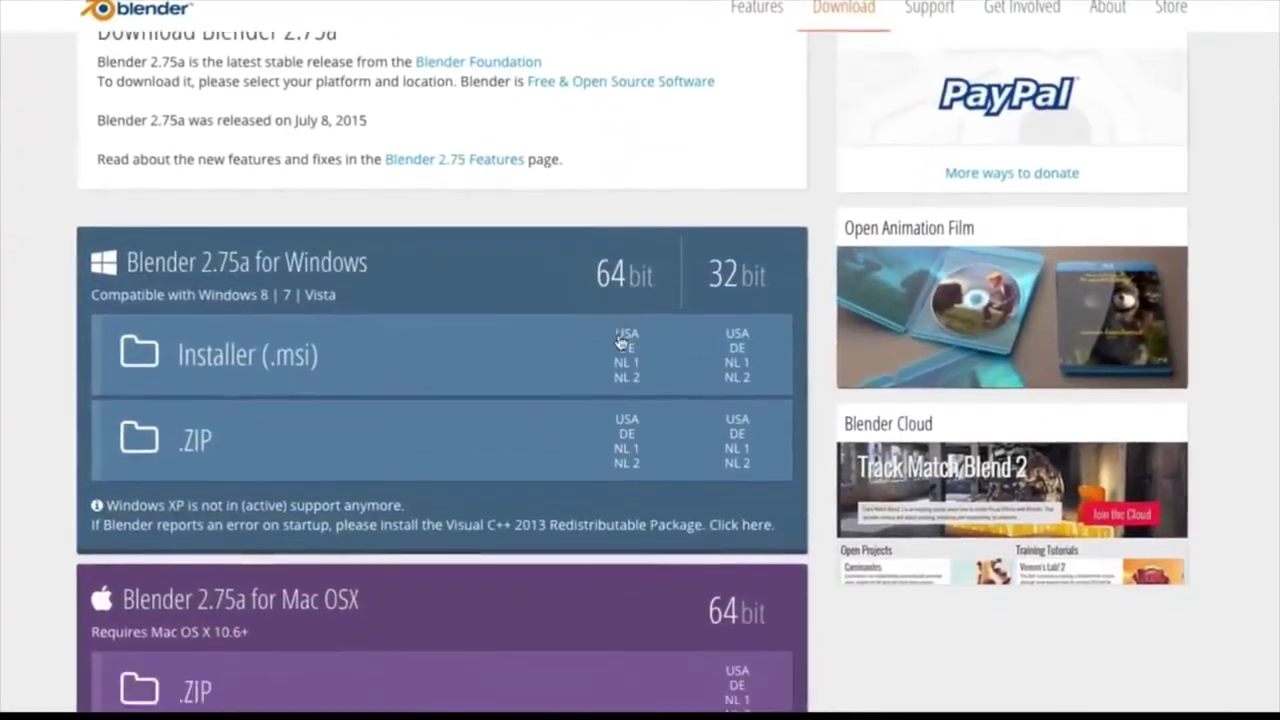
left_click(737, 505)
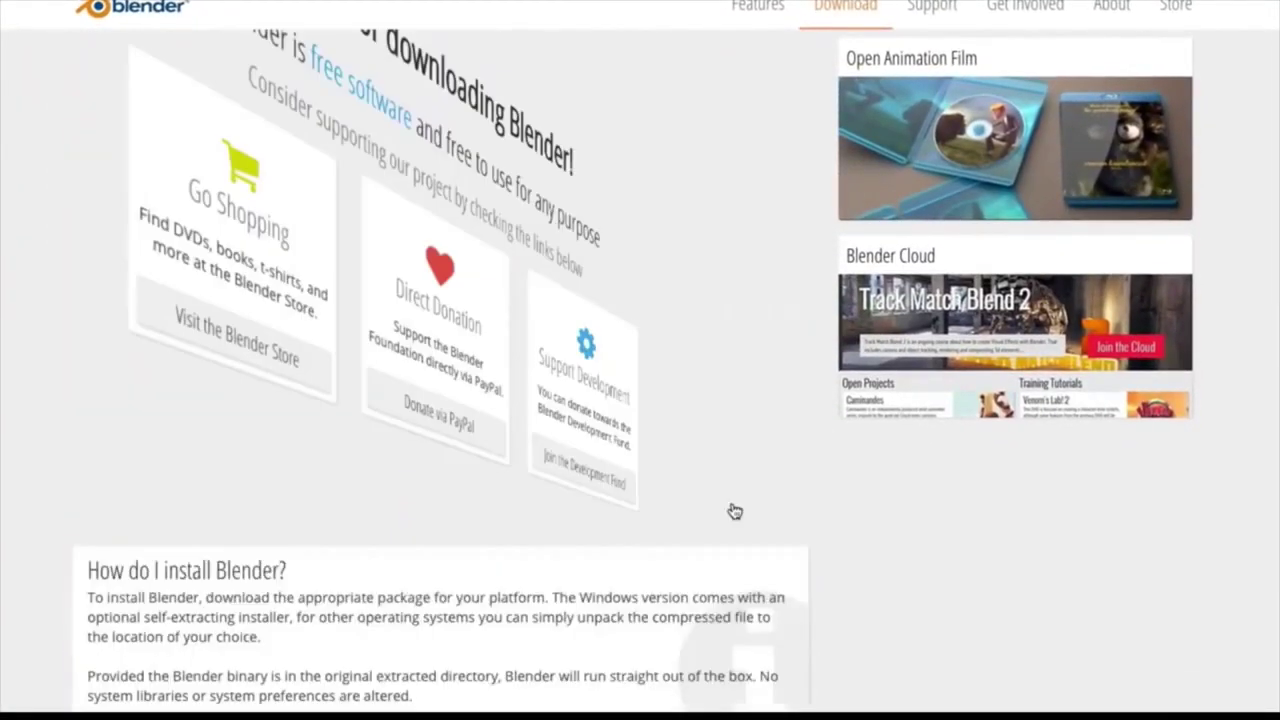
key("Return")
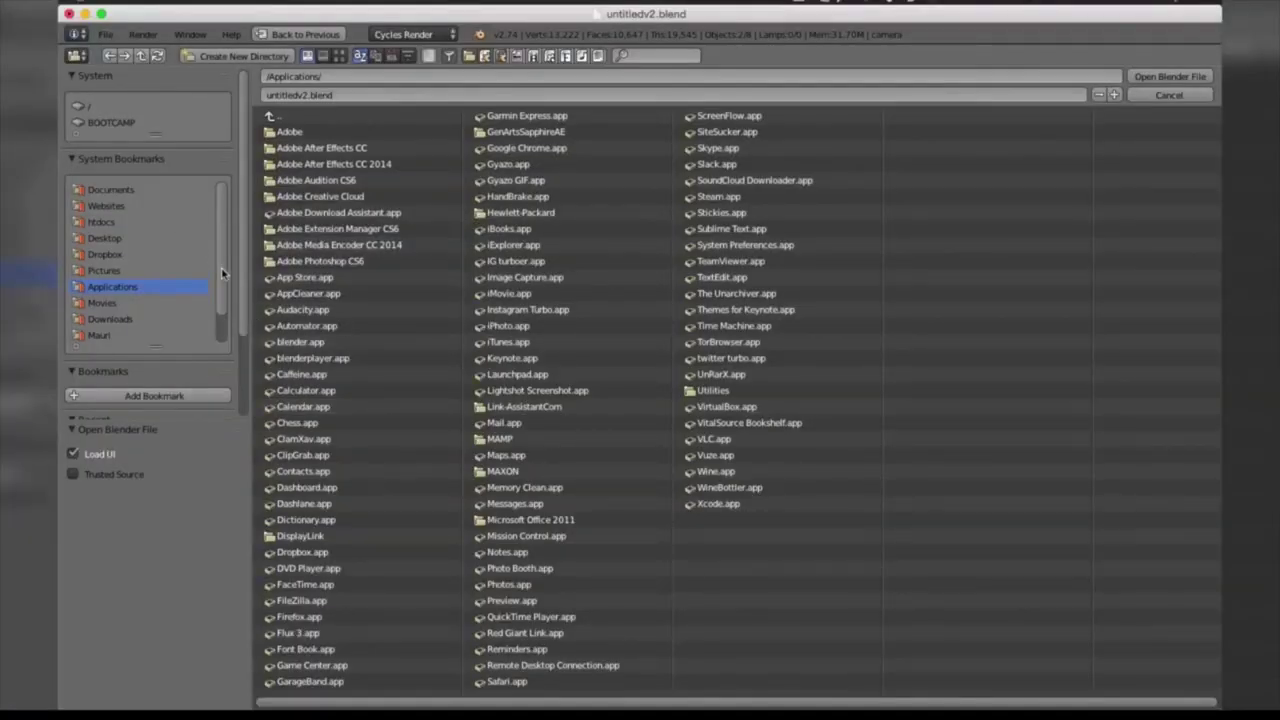
Open untitledv2.blend from the Desktop's template #27 folder with Load UI turned off.
left_click(105, 34)
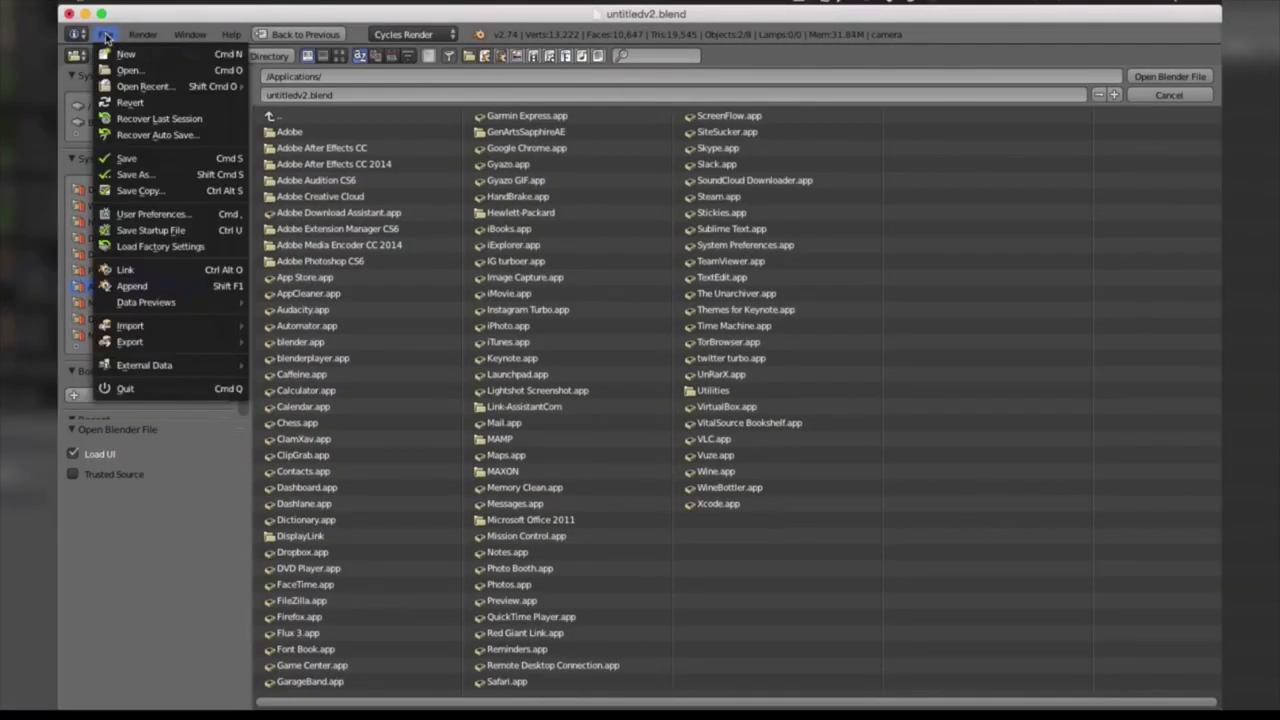
left_click(117, 70)
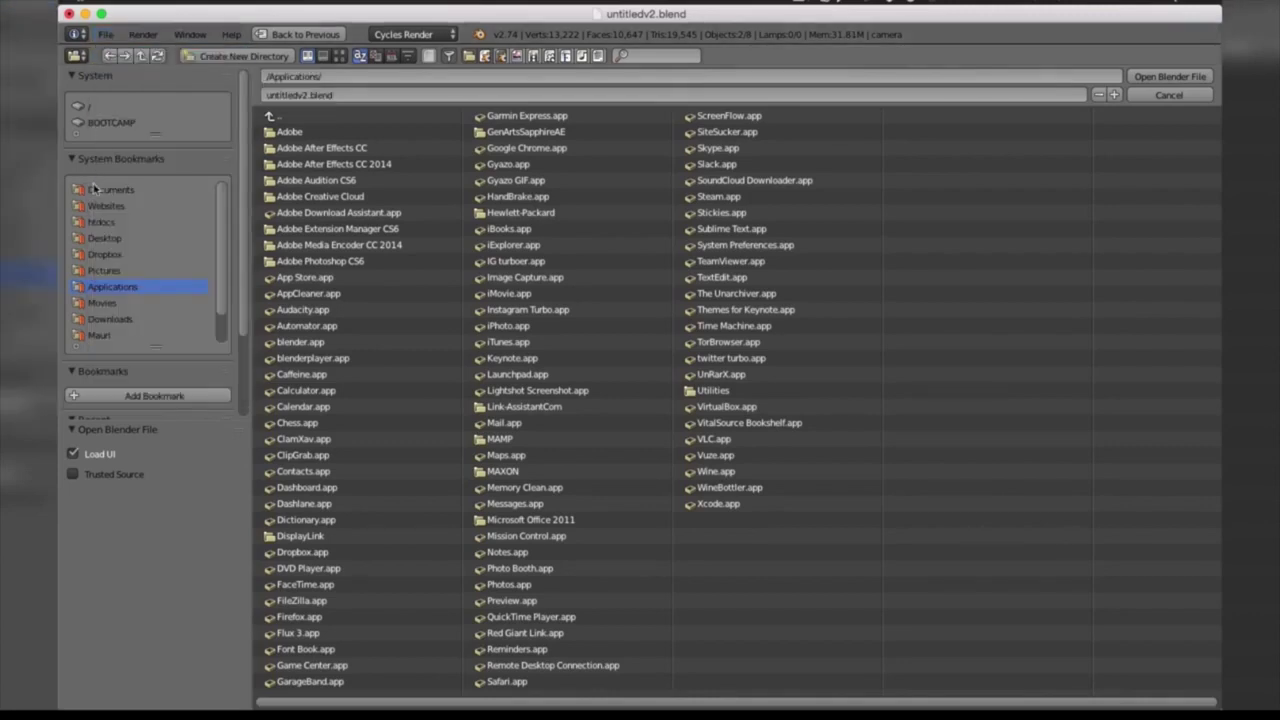
left_click(100, 237)
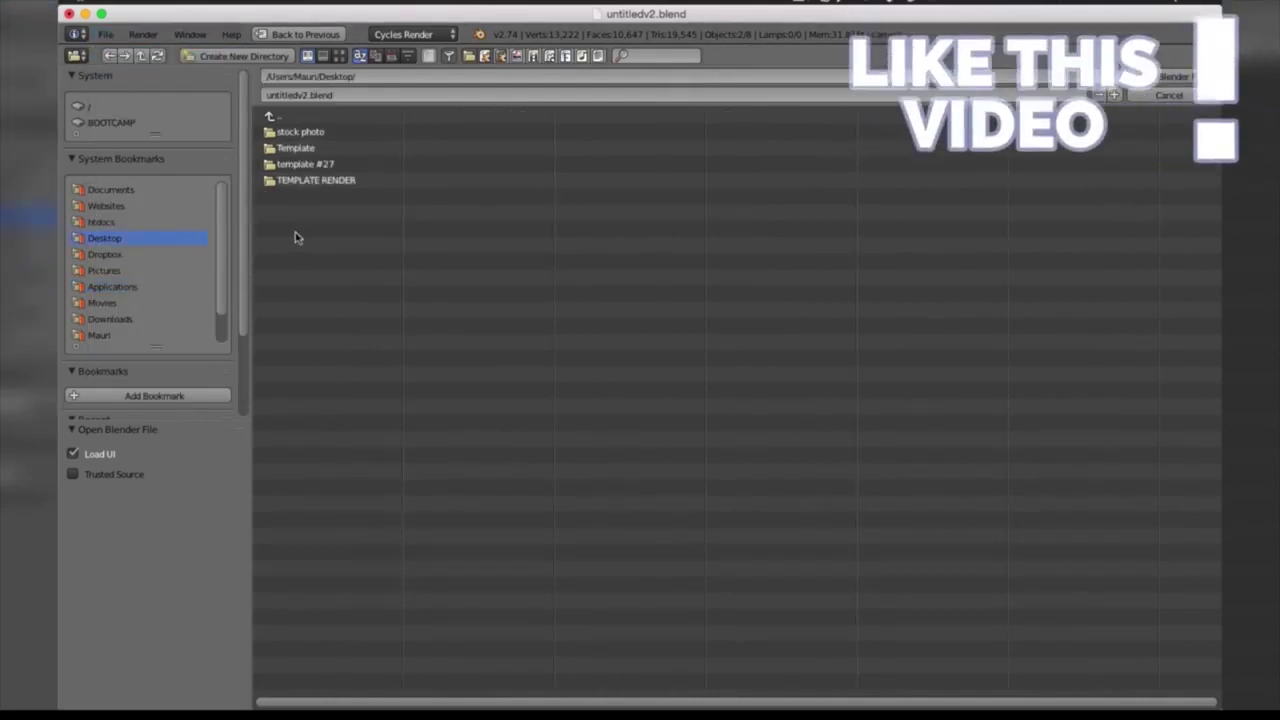
left_click(276, 164)
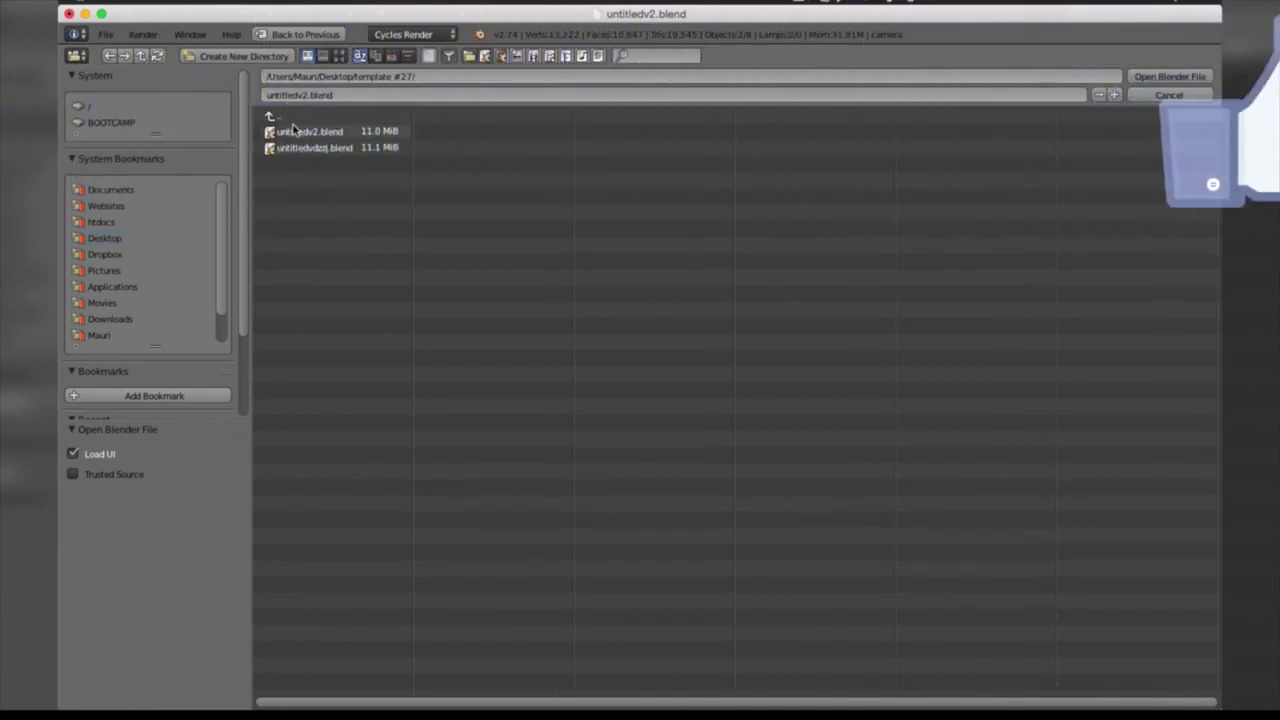
left_click(320, 134)
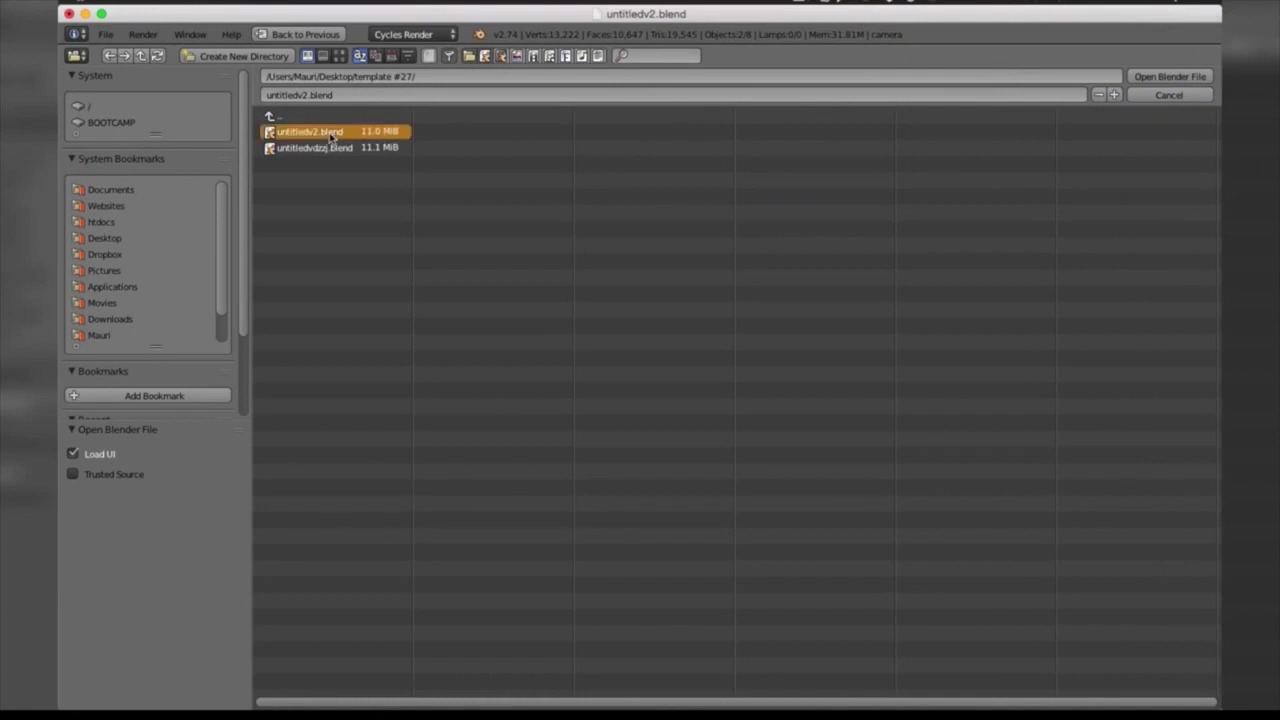
left_click(98, 458)
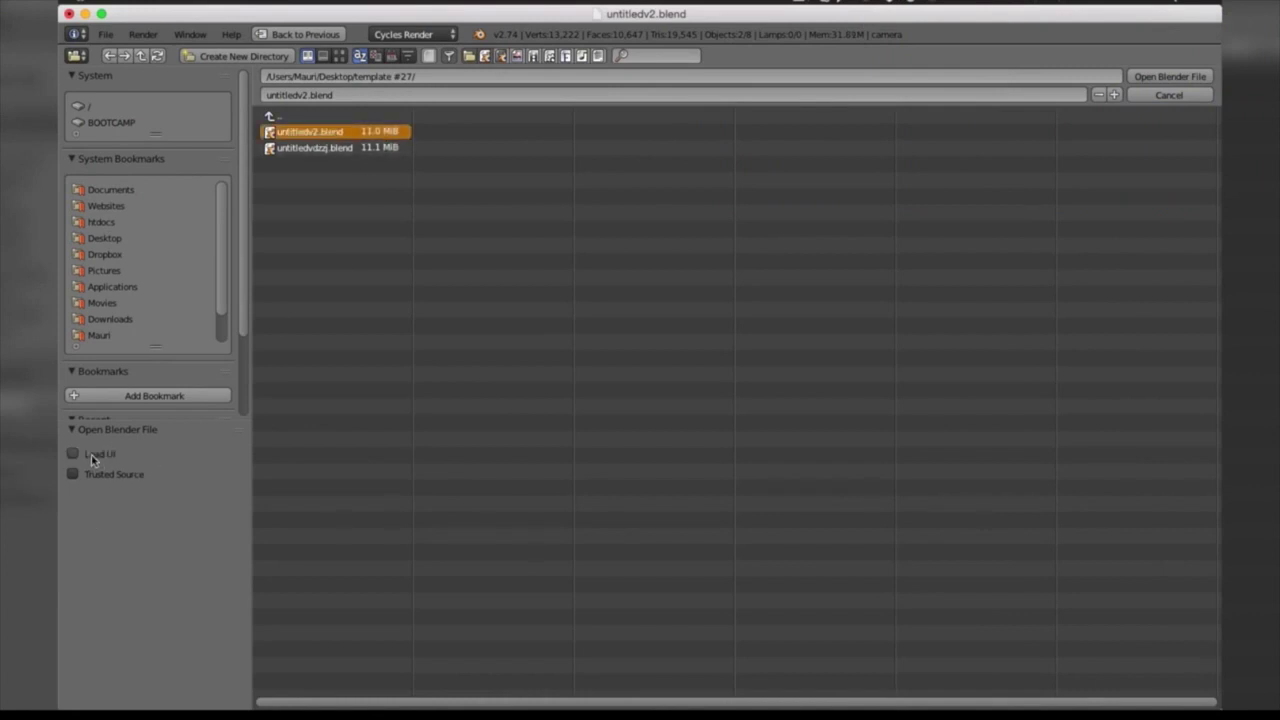
left_click(1153, 76)
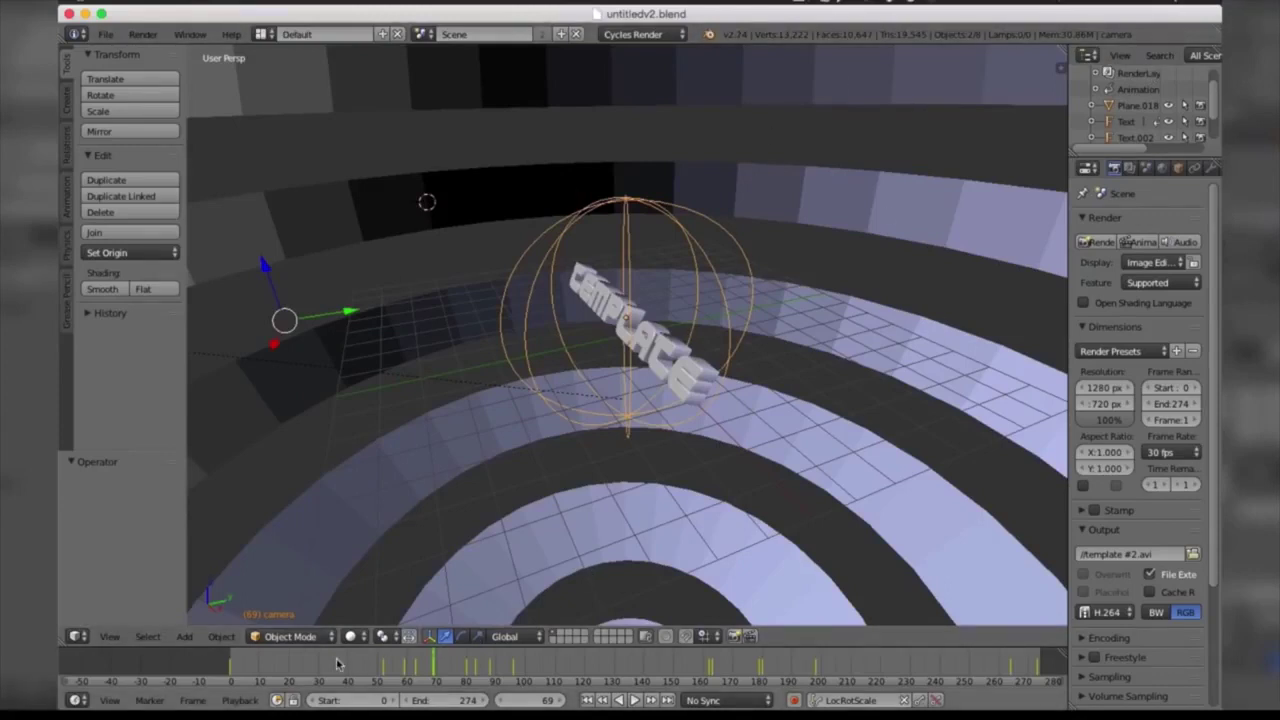
Retype the main Text object's letters as 'ACD'.
right_click(514, 336)
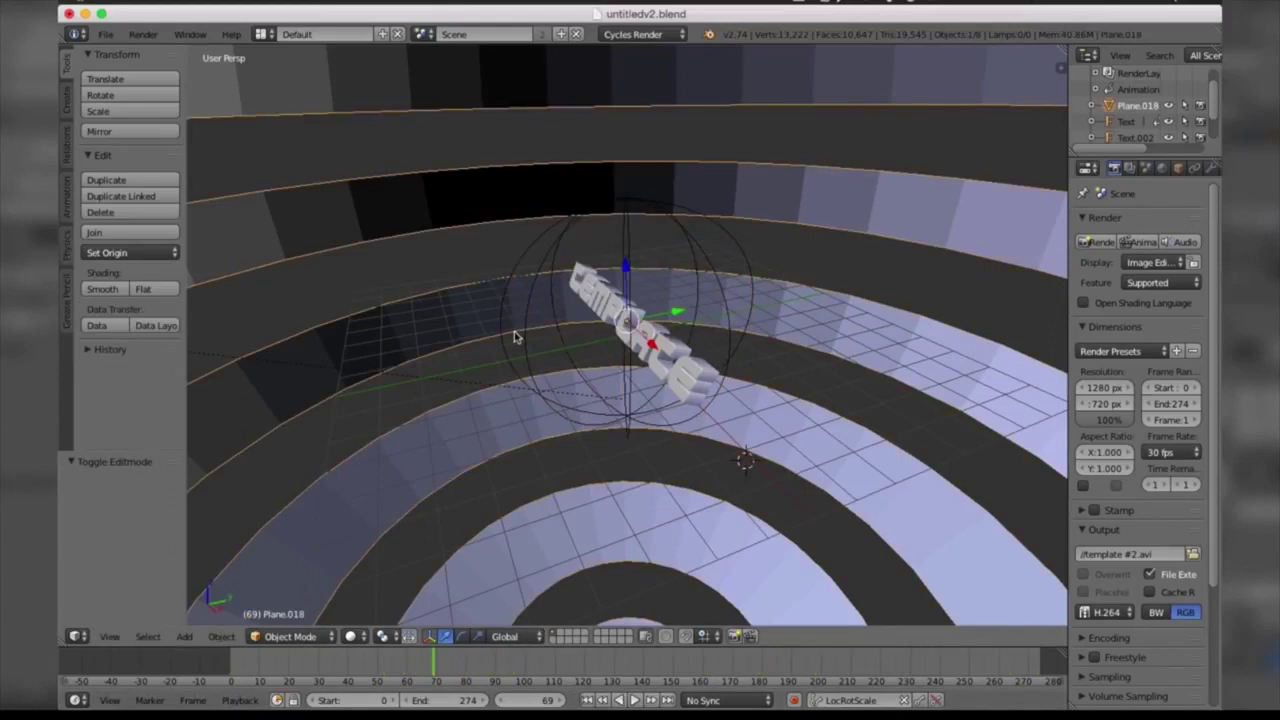
right_click(674, 382)
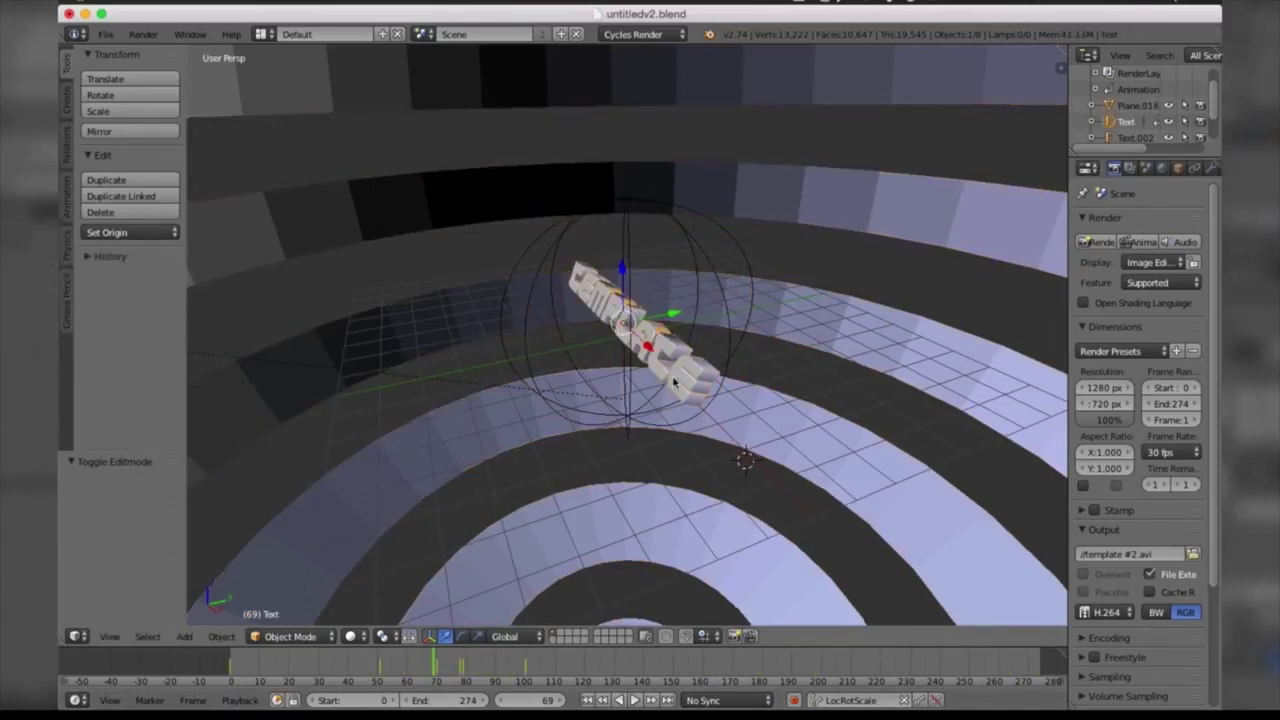
key("Tab")
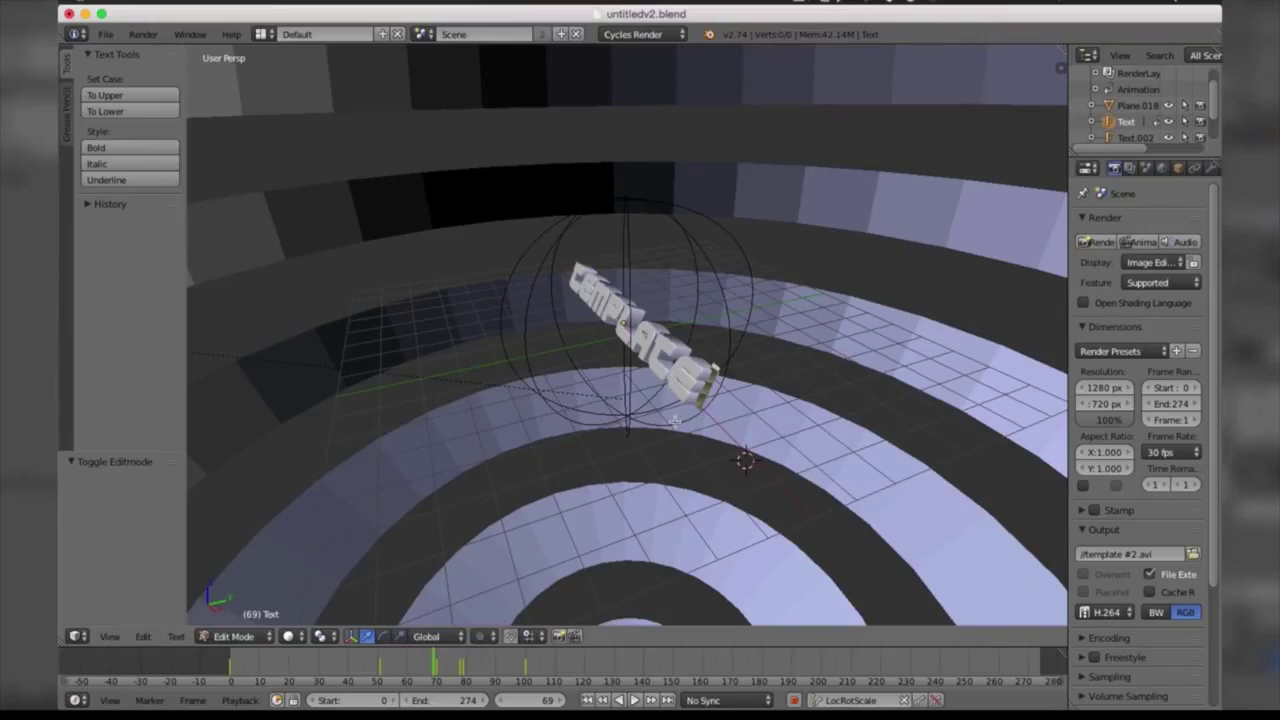
key("BackSpace")
key("BackSpace")
key("BackSpace")
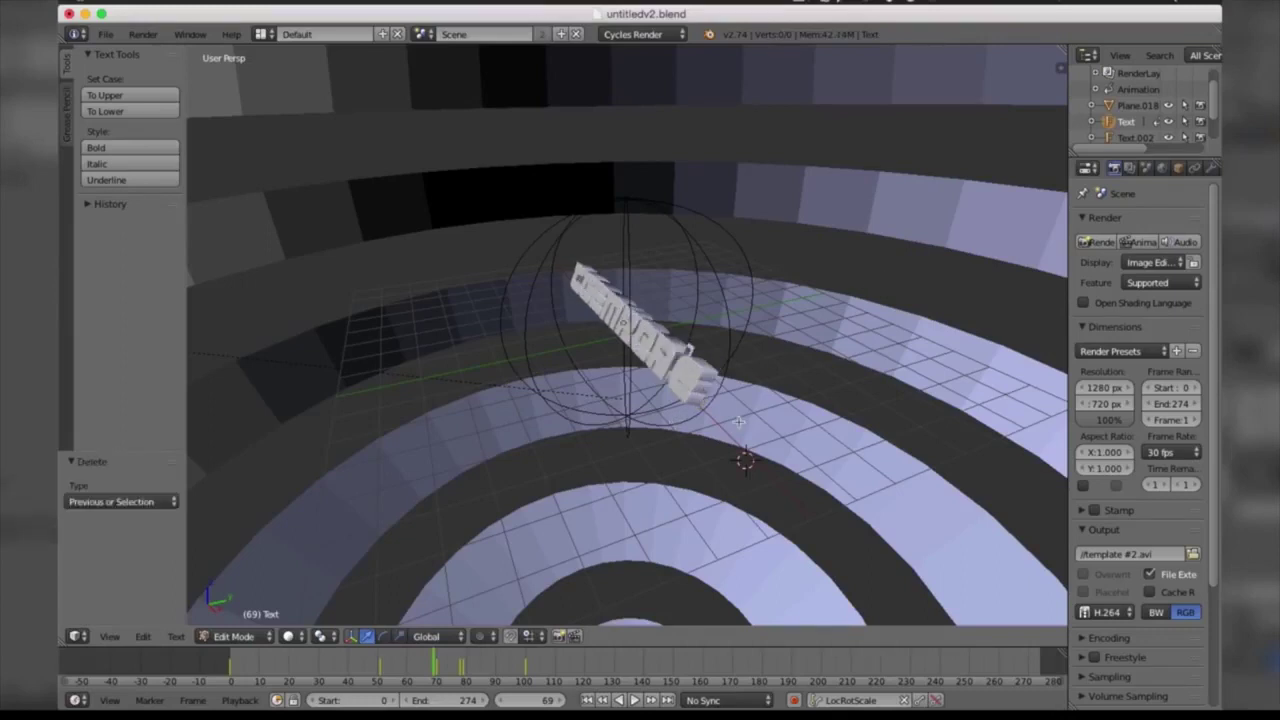
type("AC")
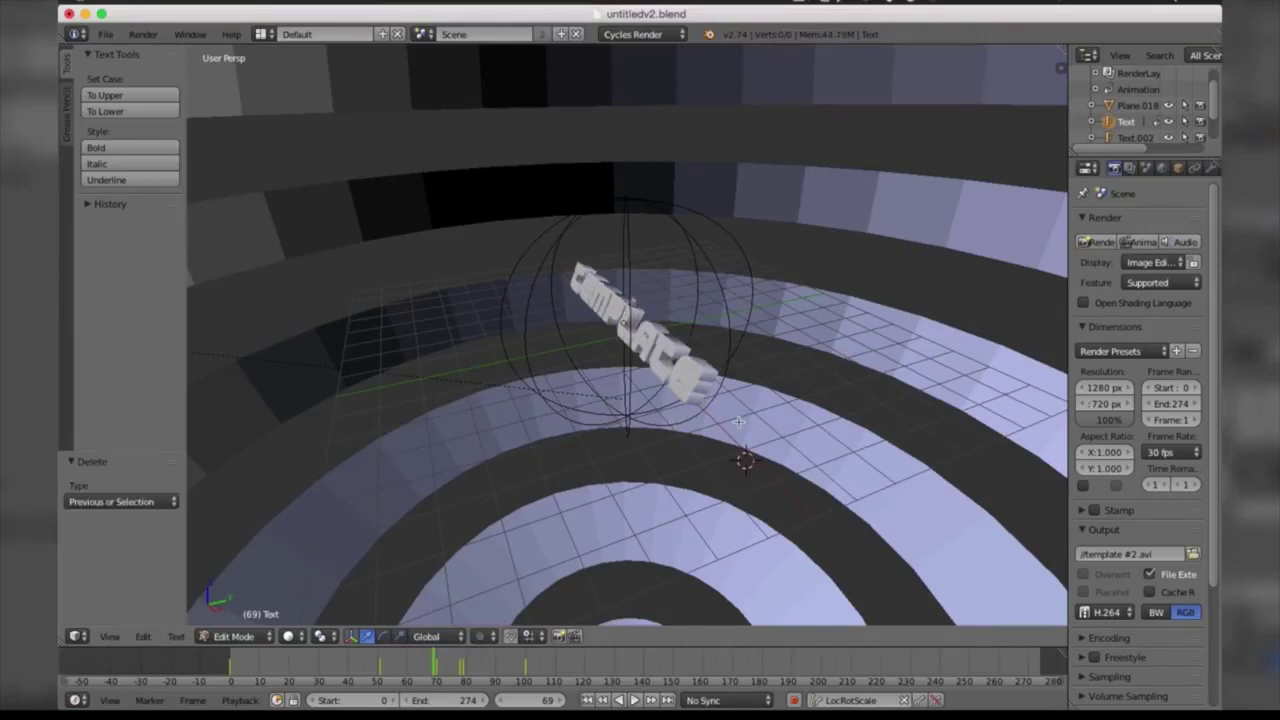
type("D")
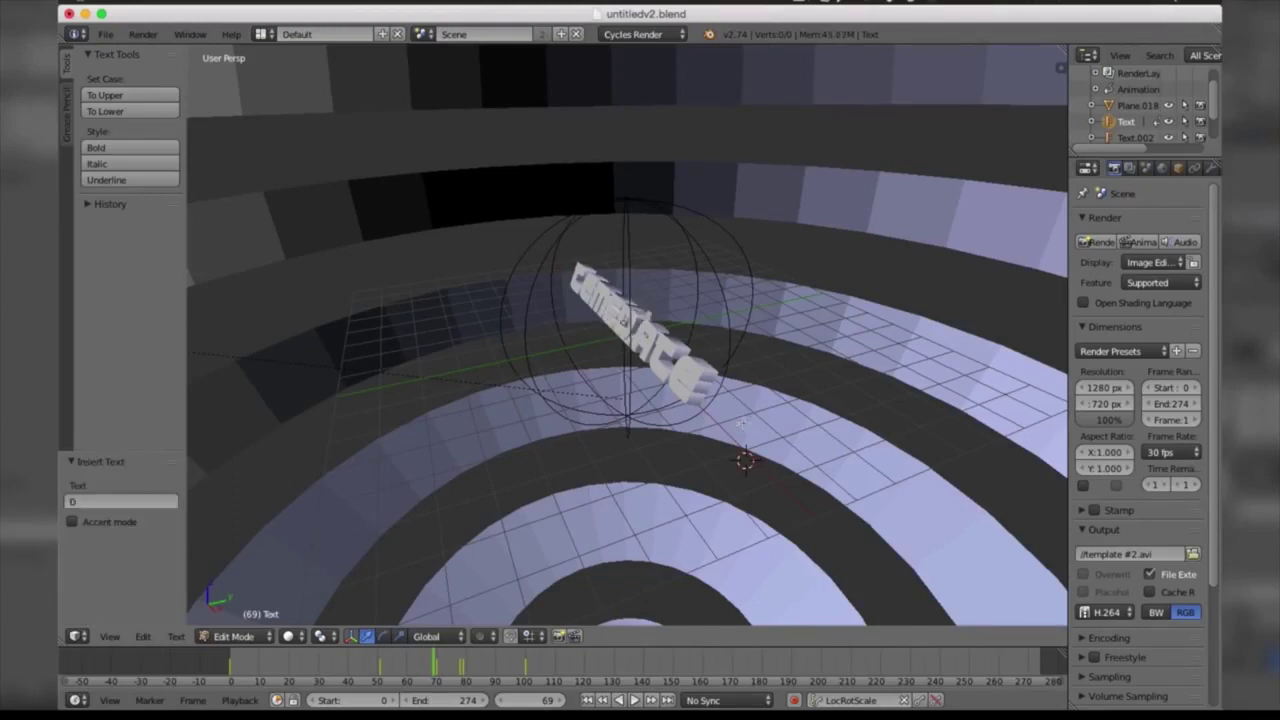
key("Tab")
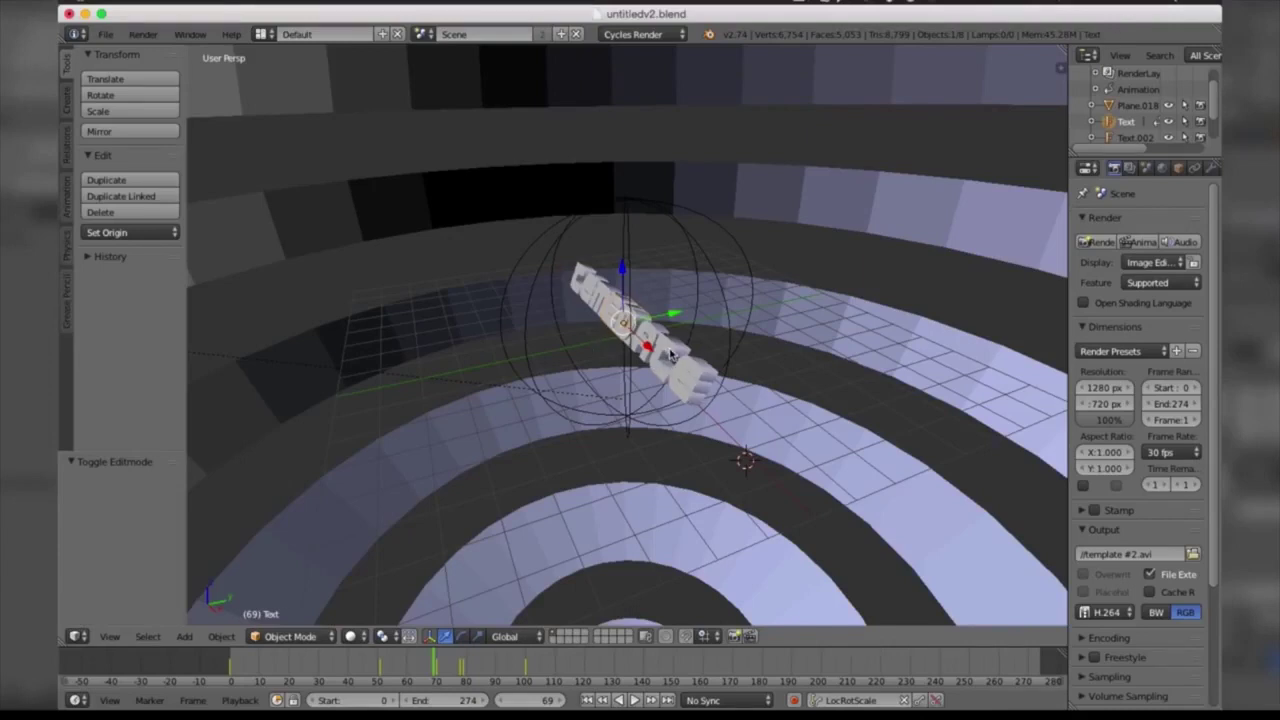
Replace Text.002's letters with the single letter 'E'.
right_click(671, 354)
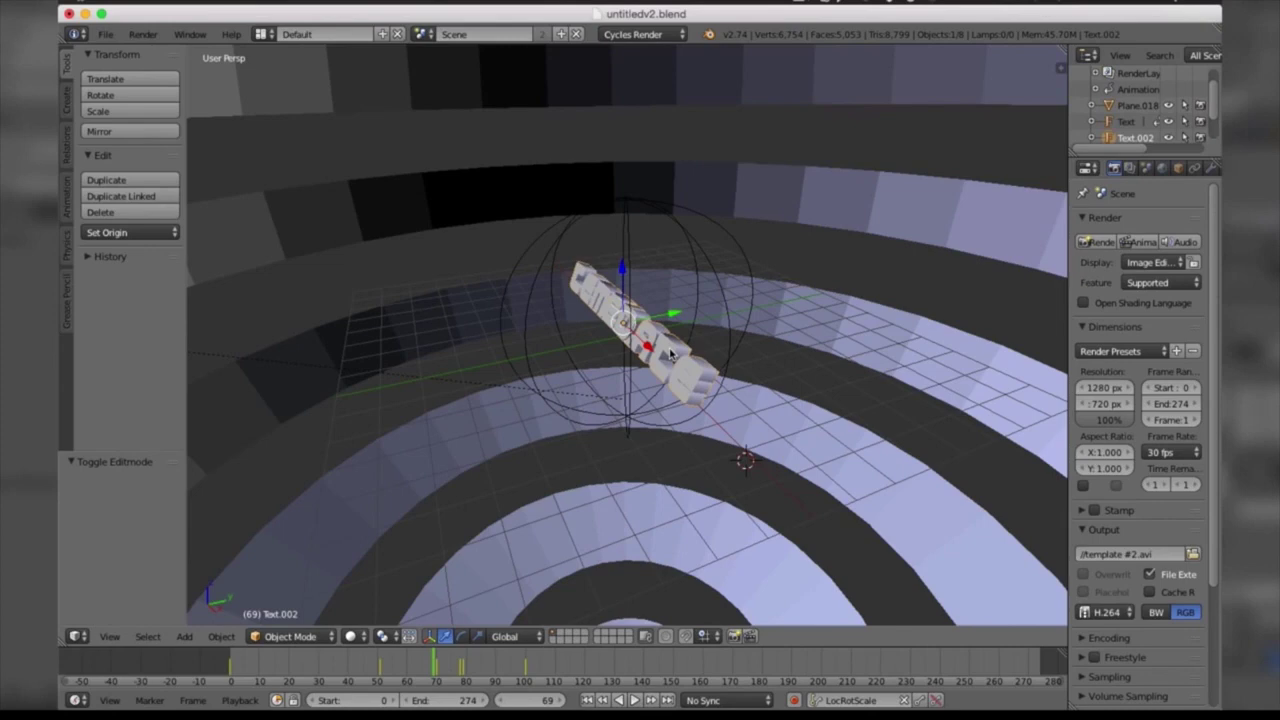
key("Tab")
key("BackSpace")
key("BackSpace")
key("BackSpace")
key("BackSpace")
key("BackSpace")
key("BackSpace")
key("BackSpace")
key("BackSpace")
key("BackSpace")
key("BackSpace")
type("E")
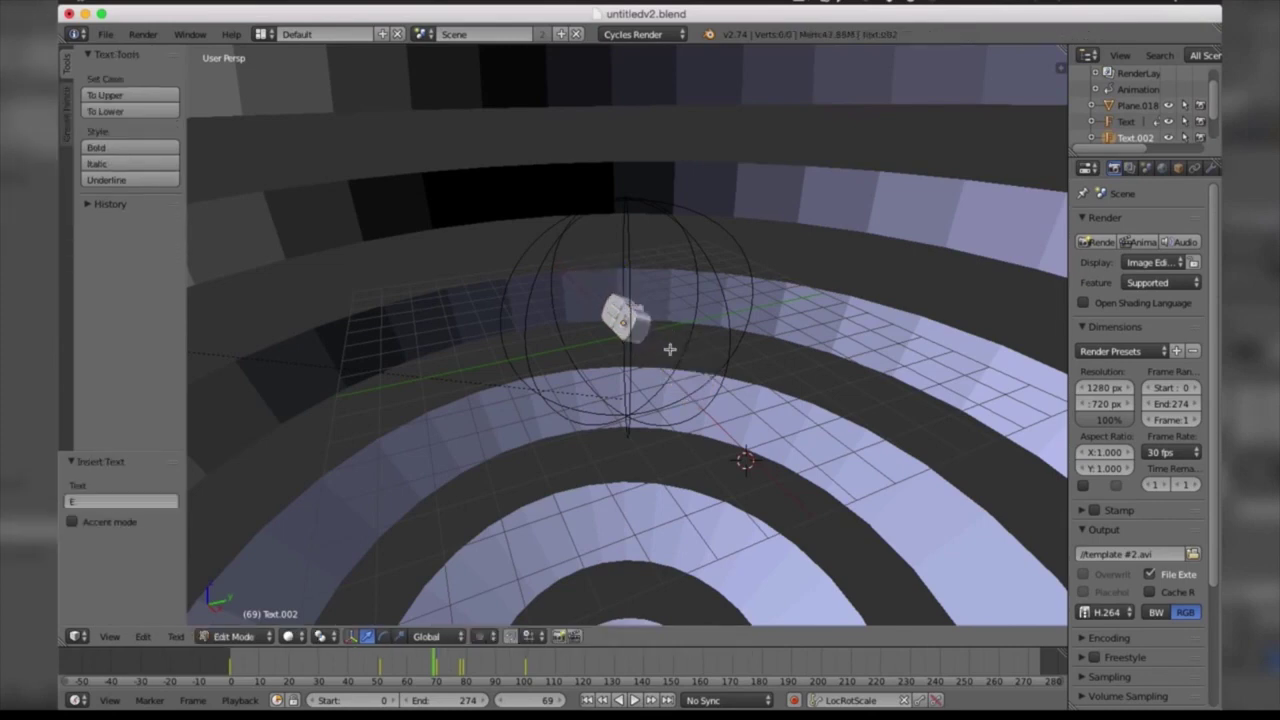
key("Tab")
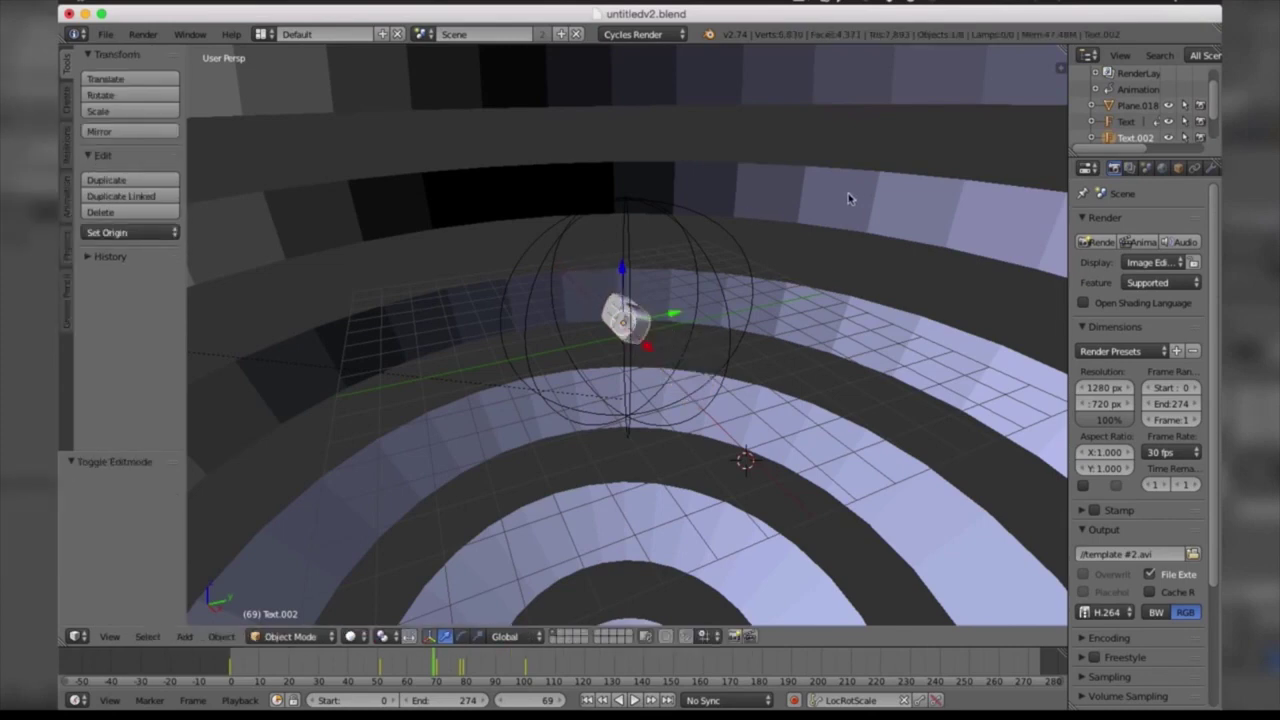
Collapse the Render panel, widen the Properties editor and show the text's Object Data settings.
left_click(1073, 218)
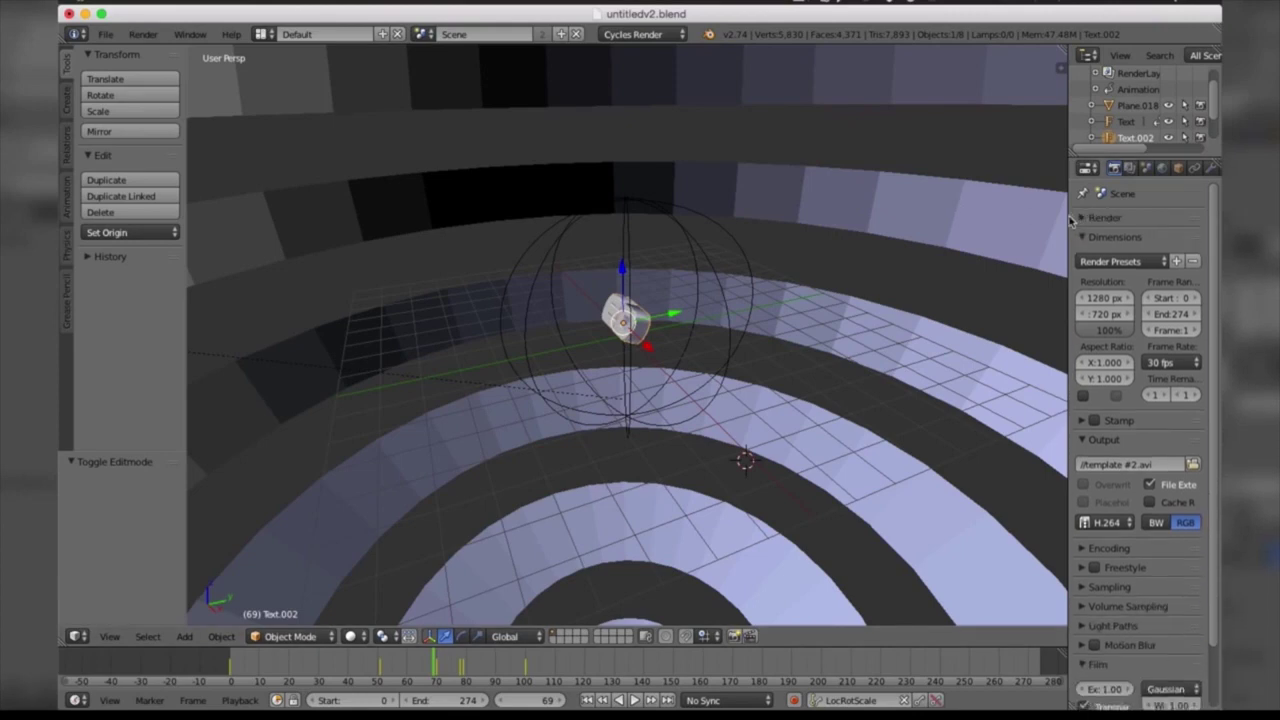
left_click_drag(1068, 218, 958, 225)
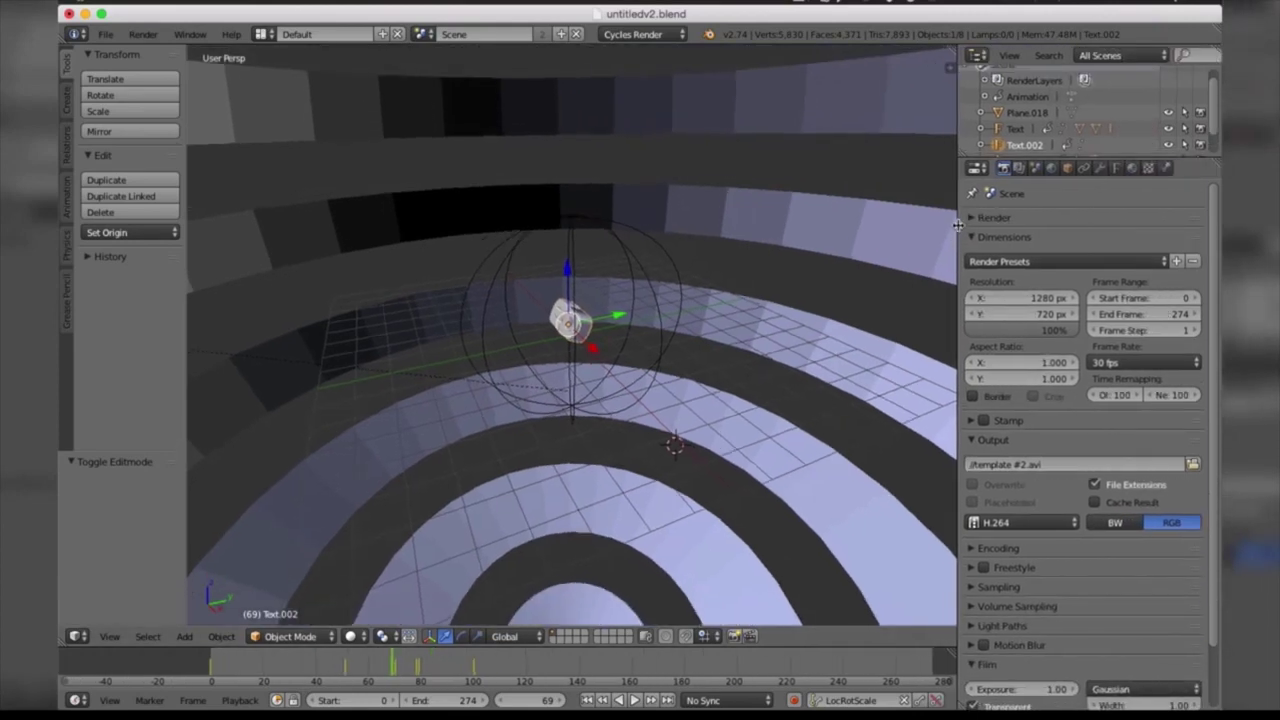
left_click(1116, 169)
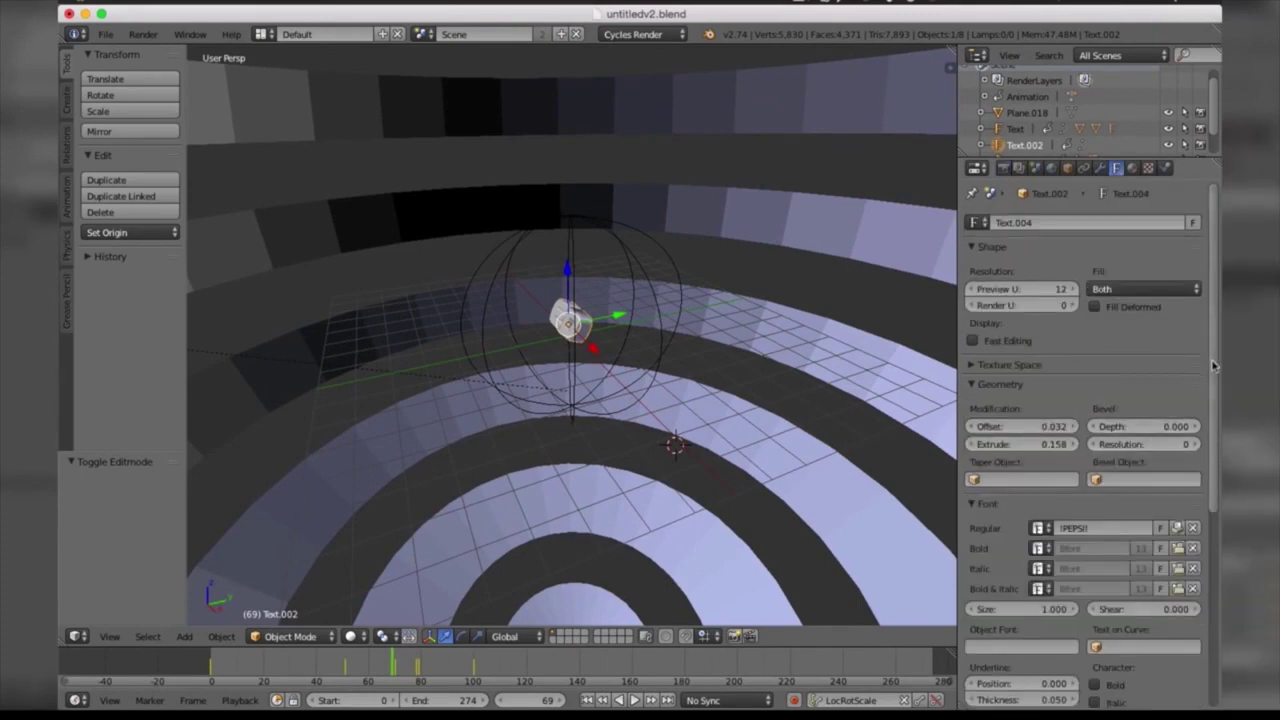
left_click_drag(1213, 366, 1215, 405)
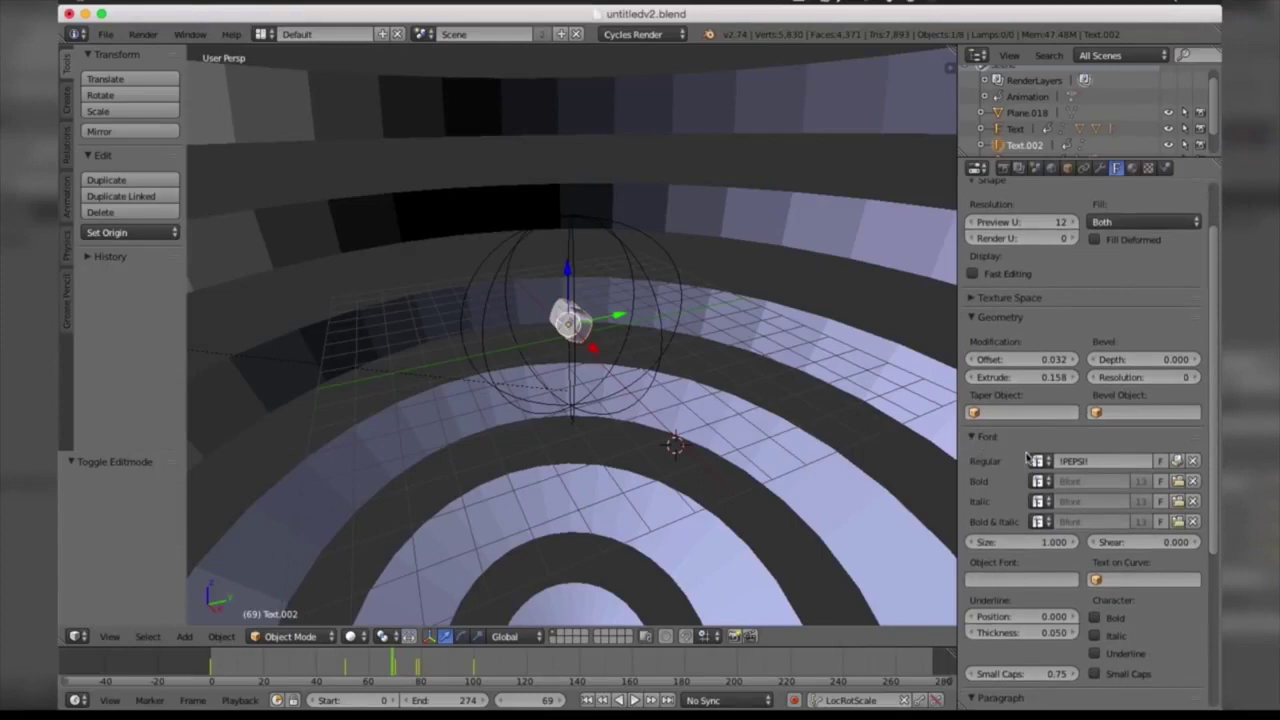
Unpack the !PEPSI! font into the current directory and browse the Desktop for a new font file.
left_click(1063, 461)
left_click(1178, 461)
left_click(1178, 461)
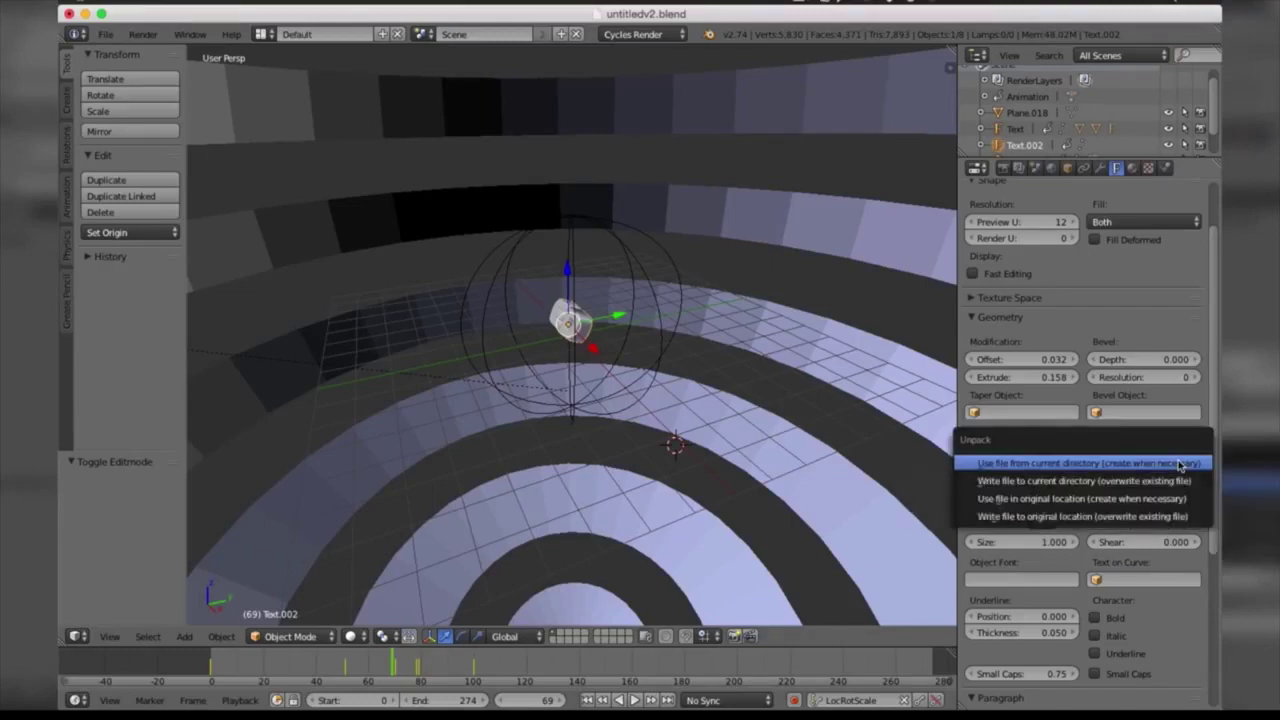
left_click(1180, 464)
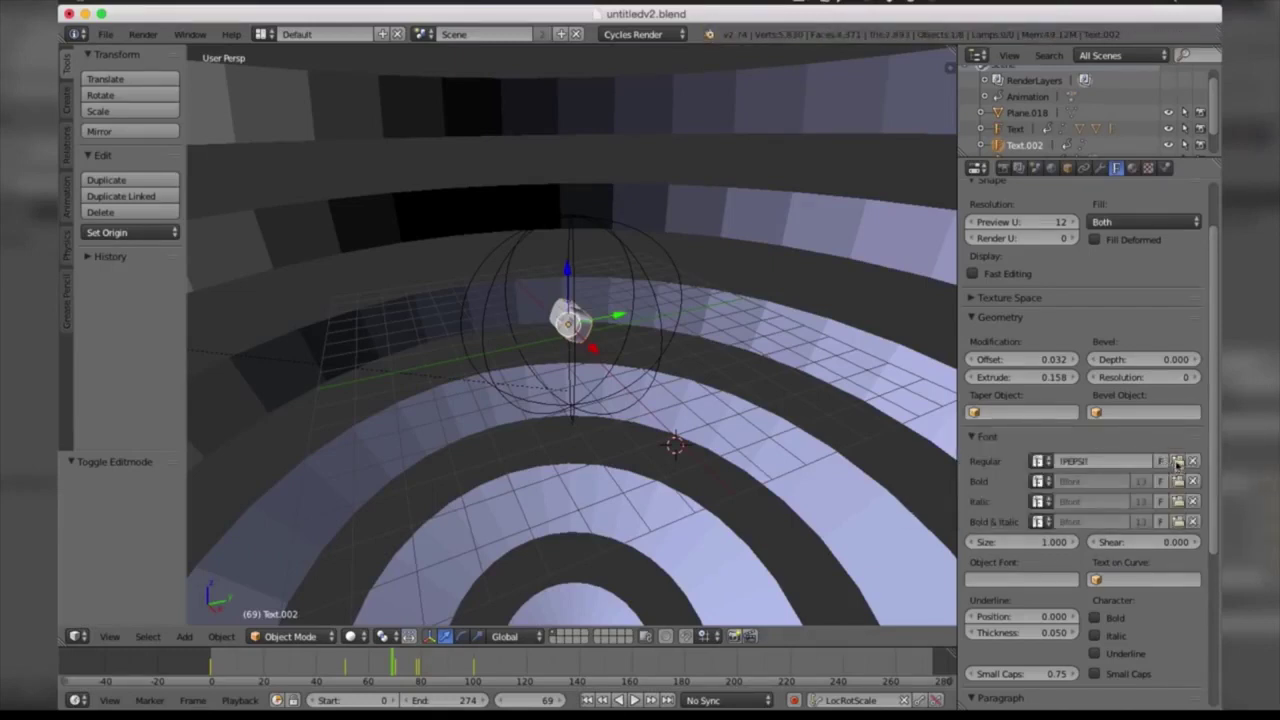
left_click(1178, 461)
left_click(104, 238)
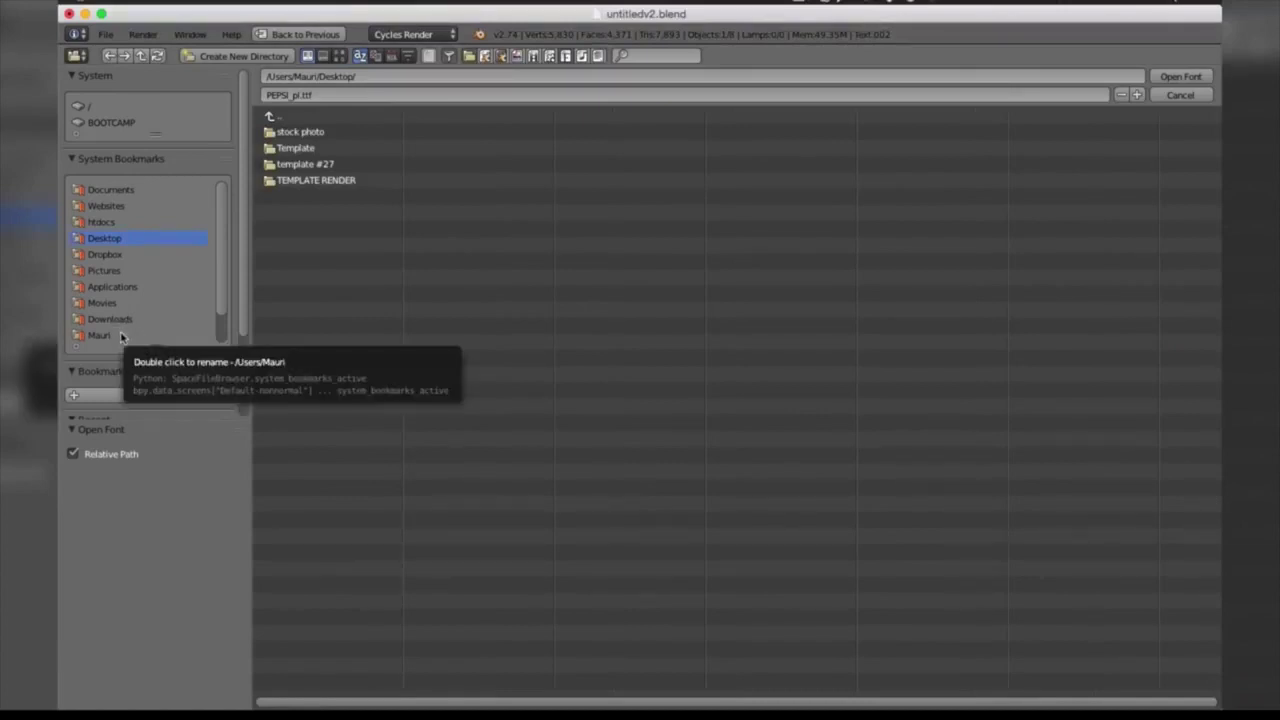
Load AmazDooMRight2.ttf from the home Library/Fonts folder as the text's Regular font.
left_click(98, 337)
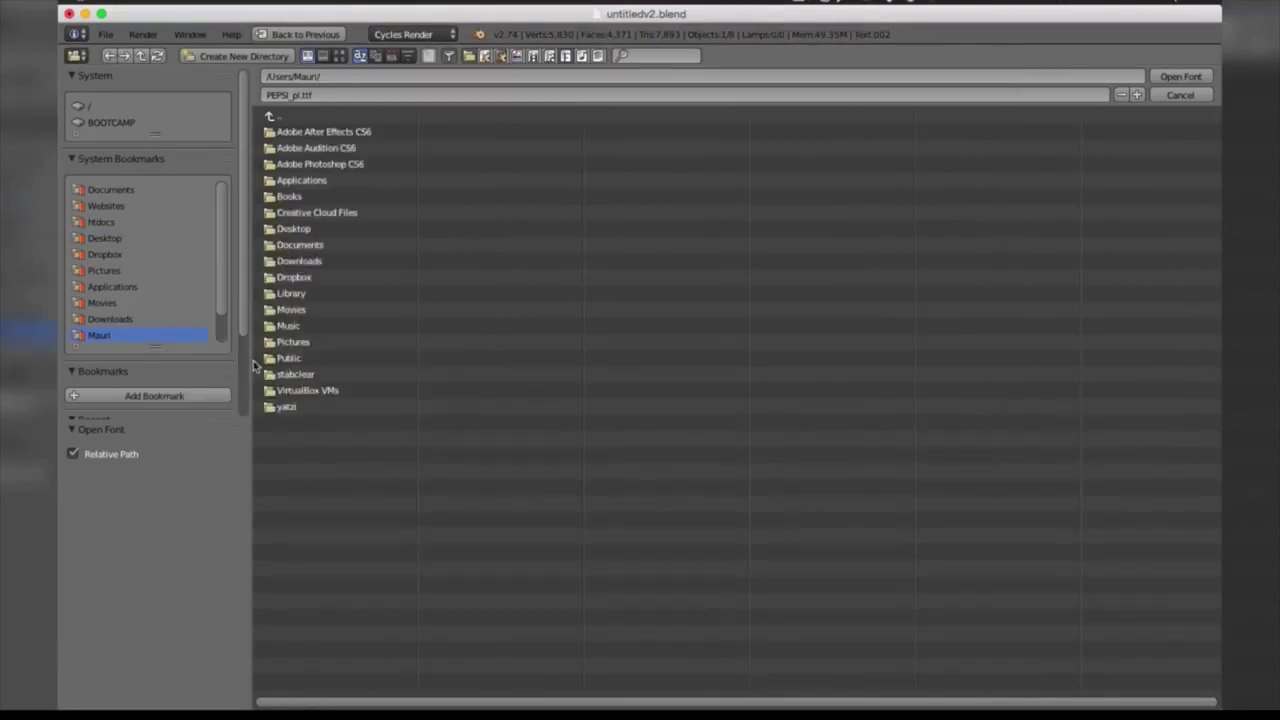
left_click(285, 294)
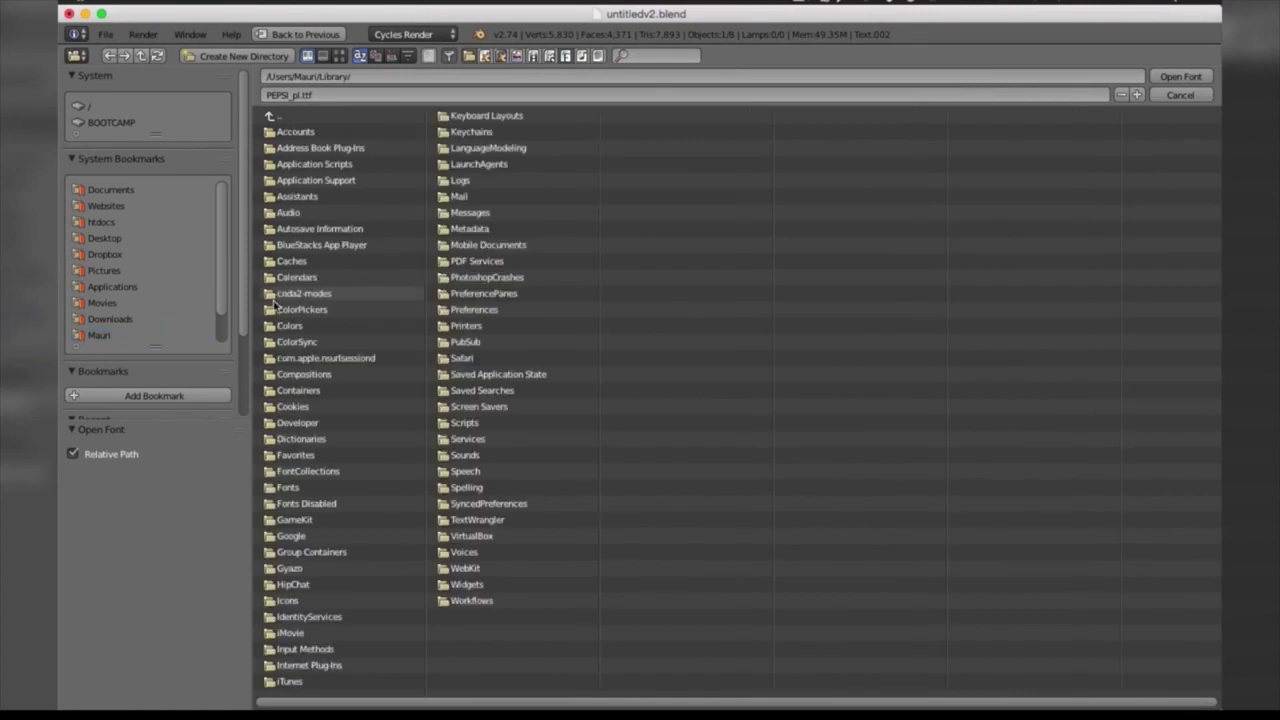
left_click(280, 487)
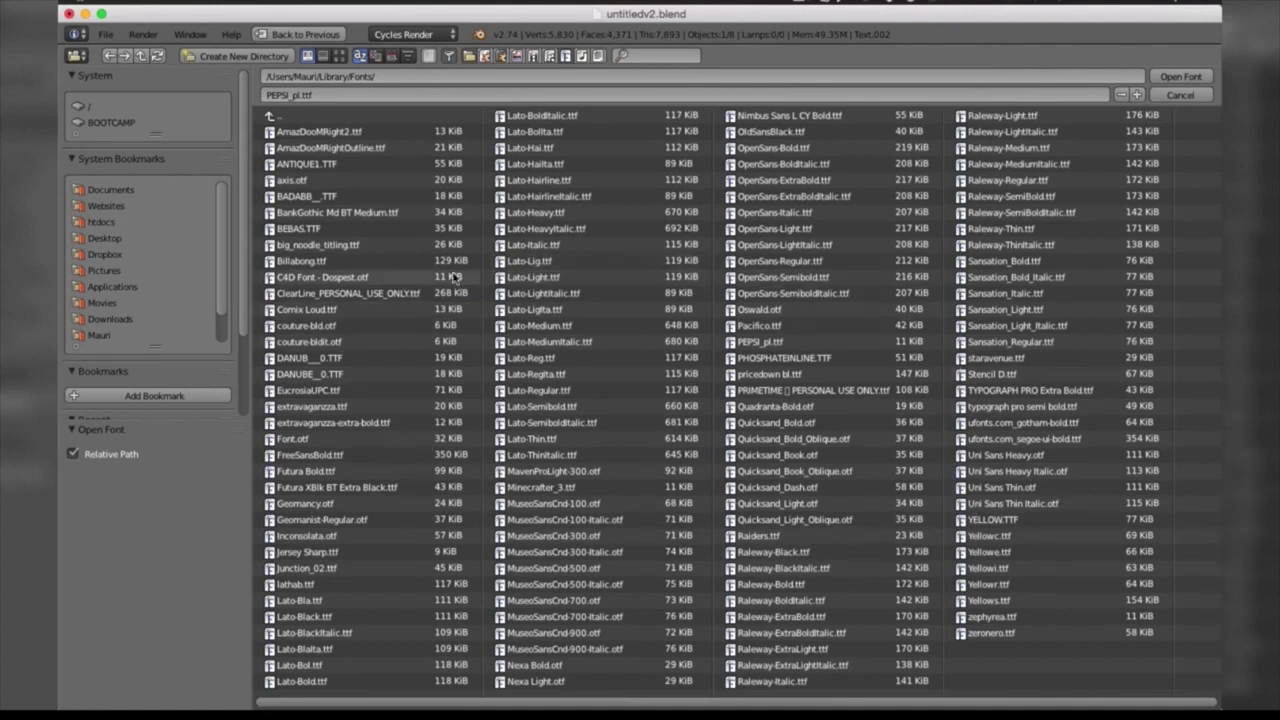
left_click(312, 134)
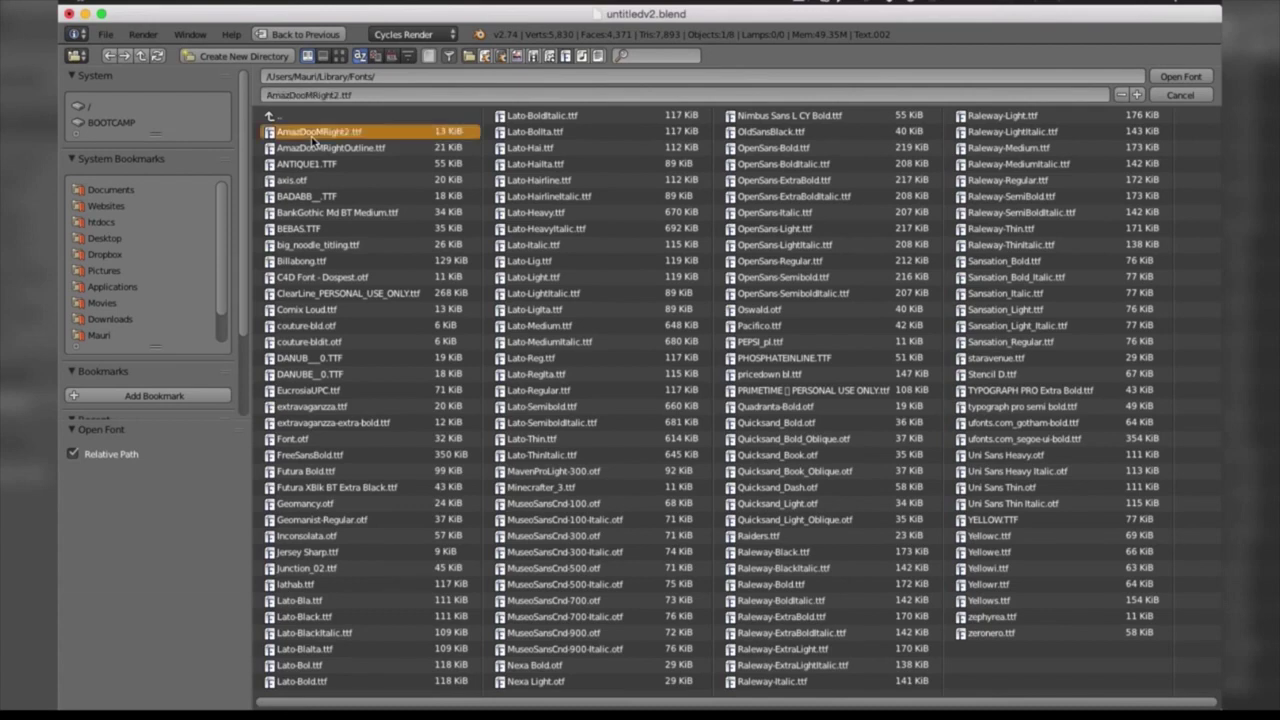
key("Return")
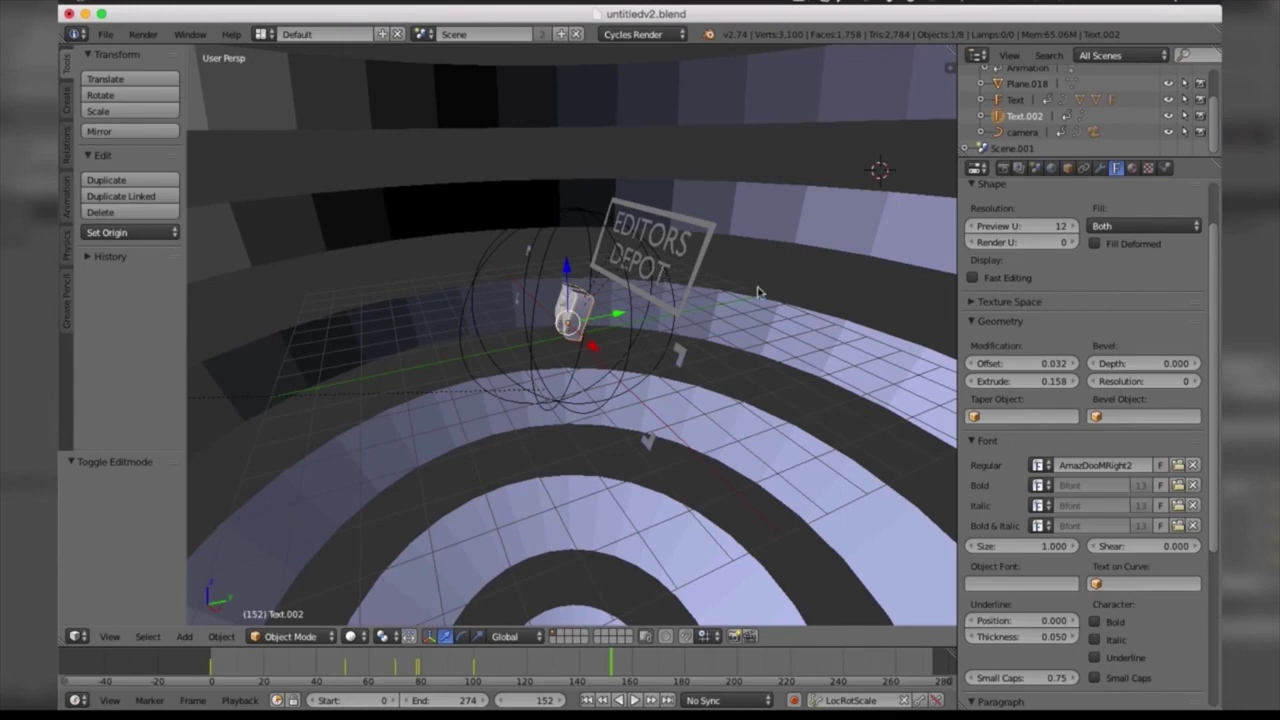
Show the Material tab and compare the Text and Text.002 materials in the Outliner, ending on Text.002.
left_click(1132, 169)
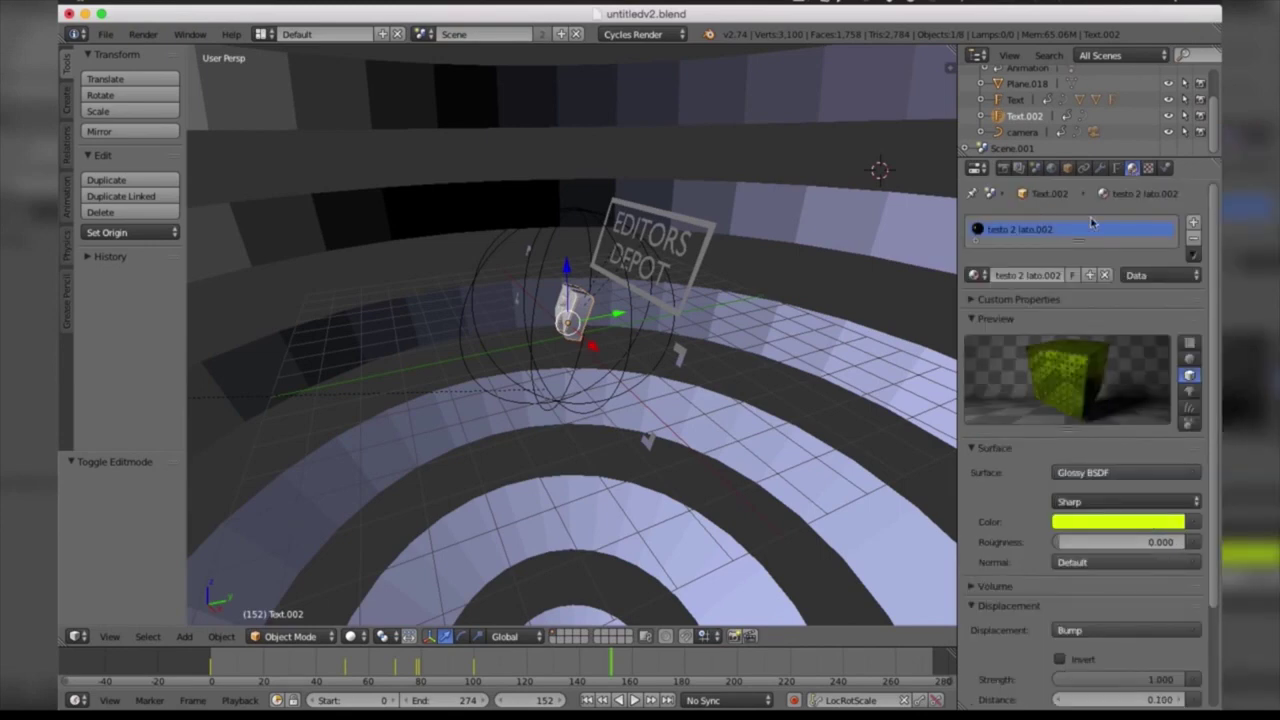
scroll(1215, 311, "down", 3)
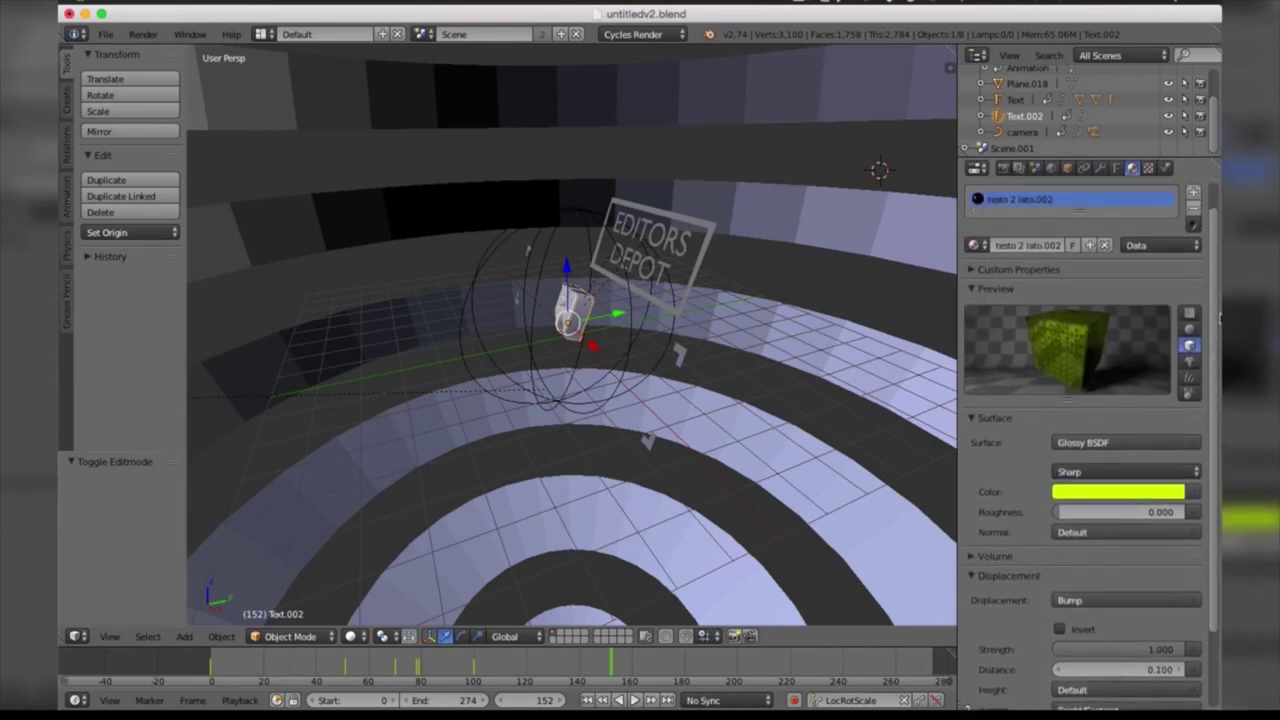
scroll(1215, 311, "up", 3)
left_click(1017, 113)
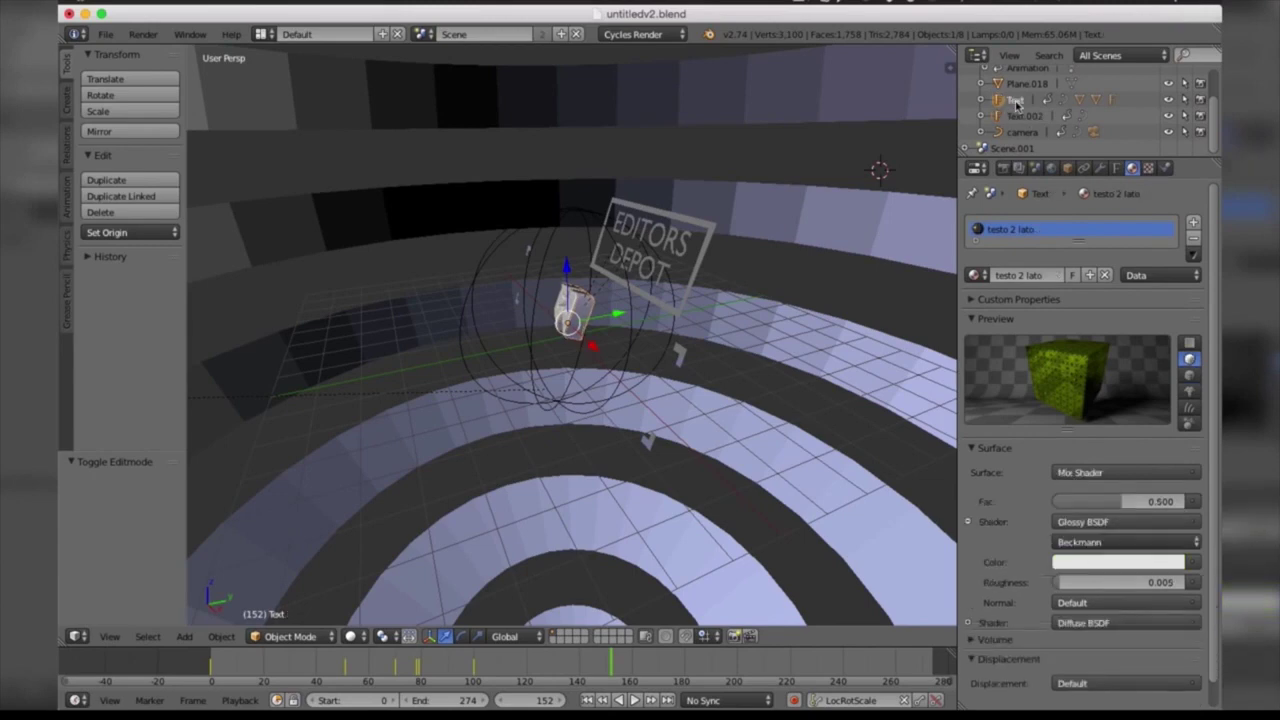
left_click(1015, 100)
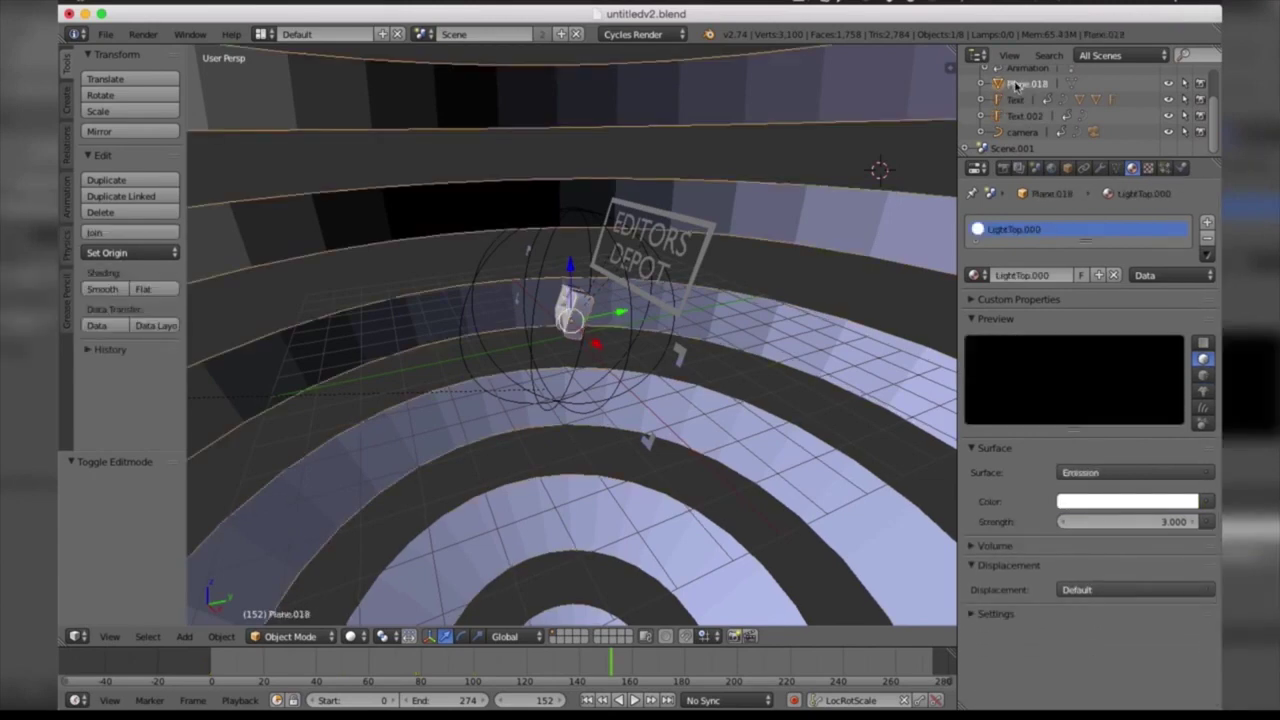
left_click(1018, 117)
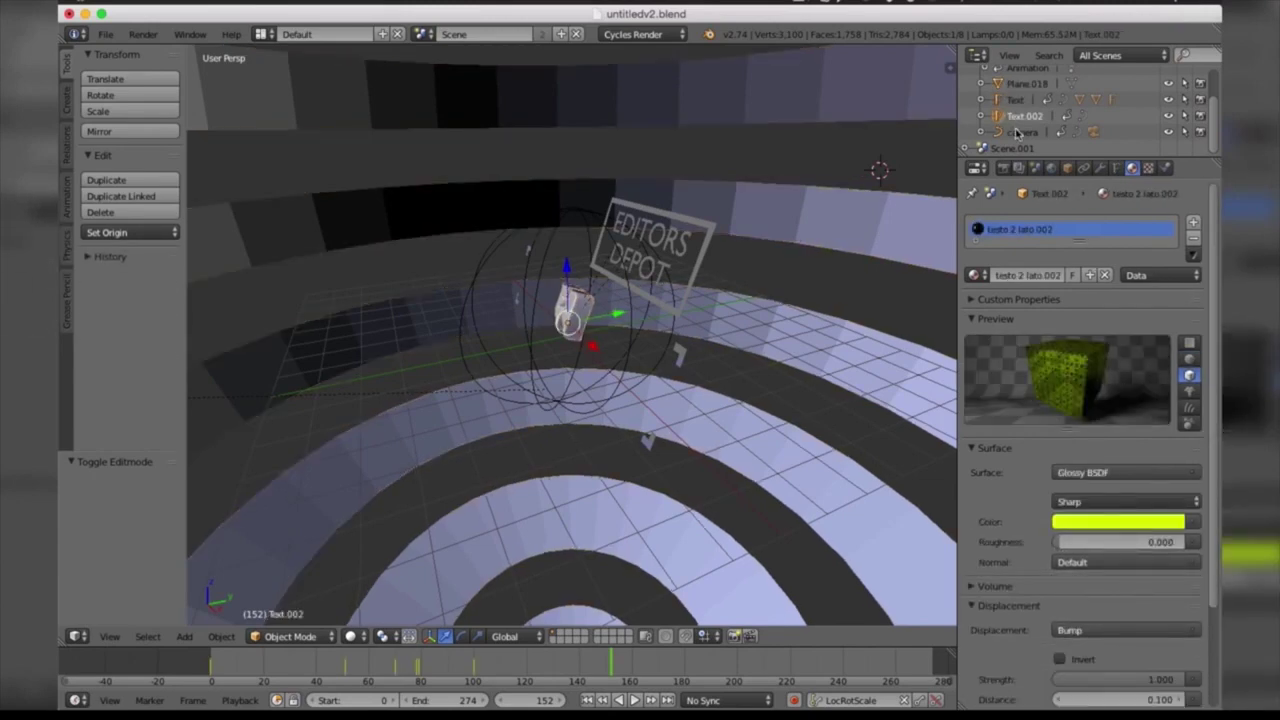
left_click(1017, 132)
left_click(1018, 116)
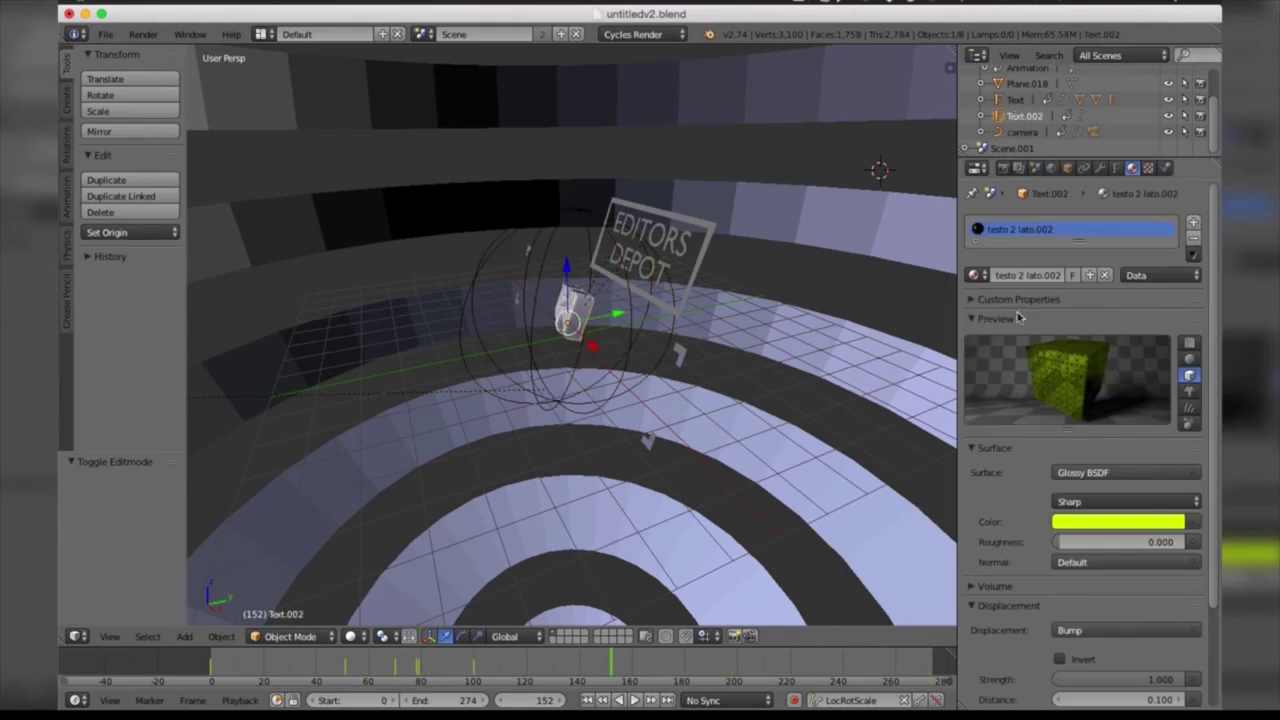
Change Text.002's material colour from yellow to blue (G 0.516, B 1.0).
left_click(1106, 523)
mouse_move(1122, 342)
left_mouse_down()
mouse_move(1158, 330)
mouse_move(1116, 291)
left_mouse_up()
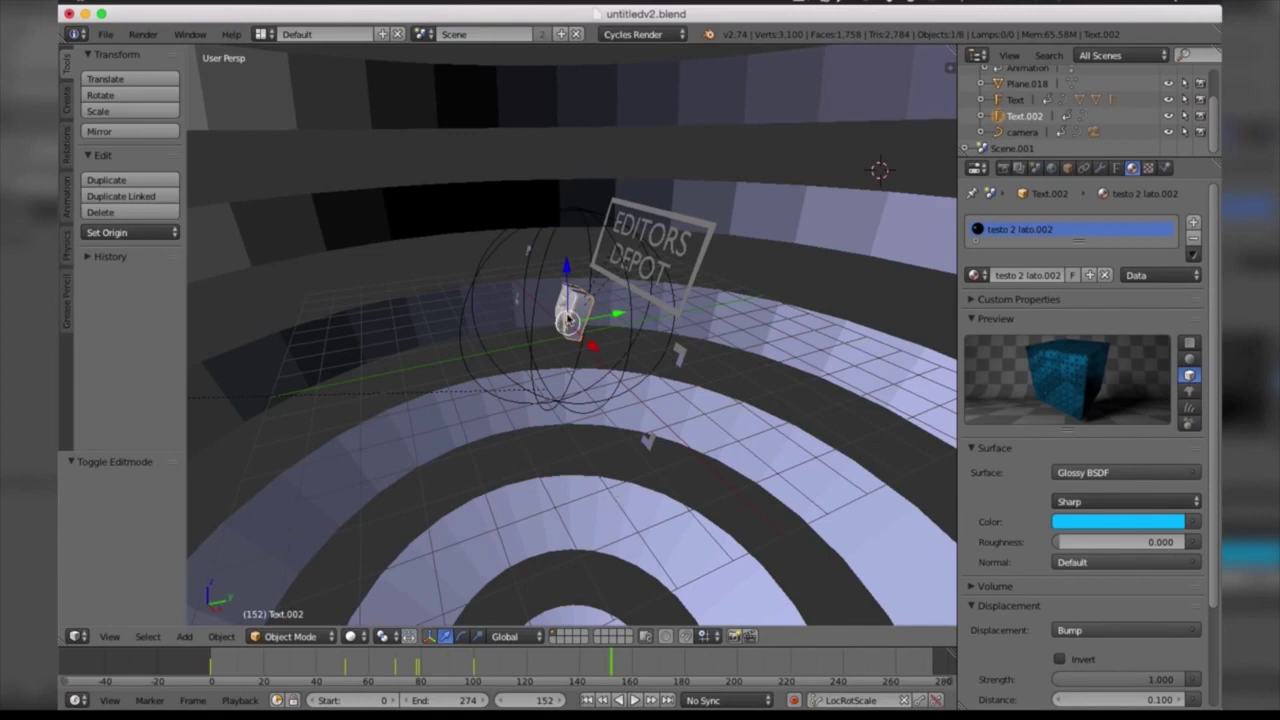
left_click(583, 706)
Set the render output path to a file named 'template' on the Desktop.
left_click(1002, 168)
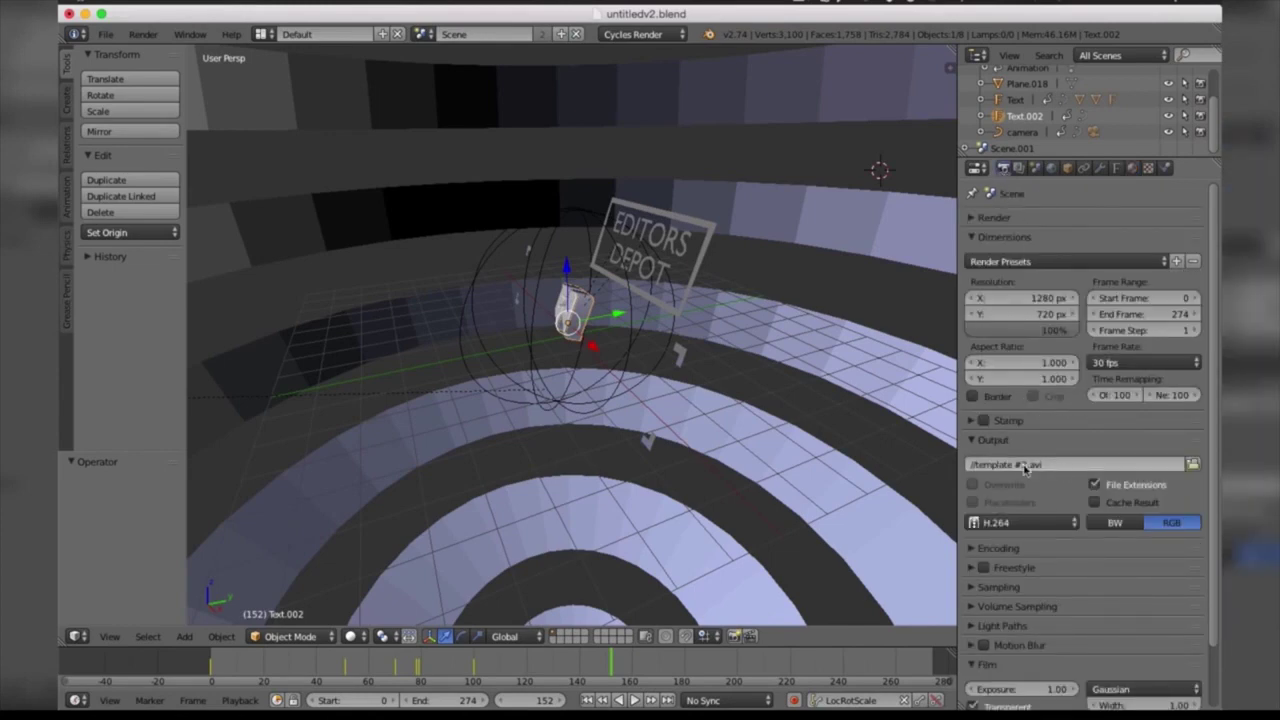
left_click(1191, 465)
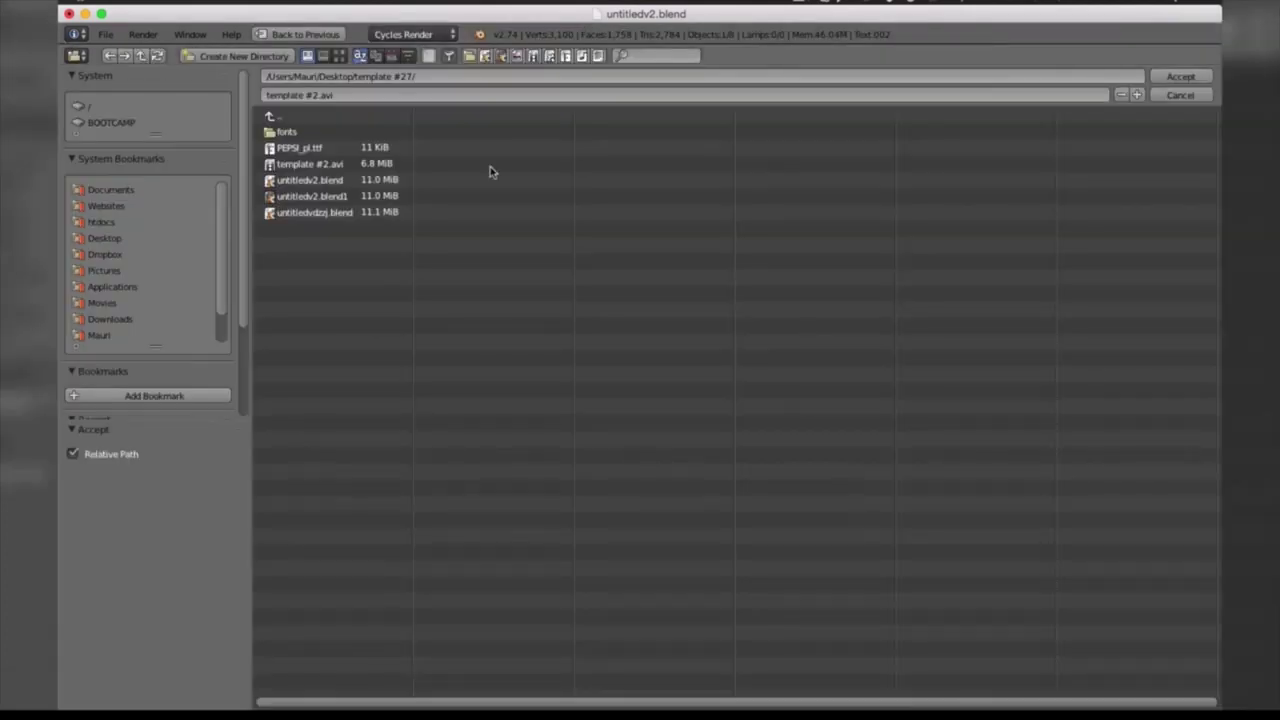
left_click(104, 239)
left_click(350, 94)
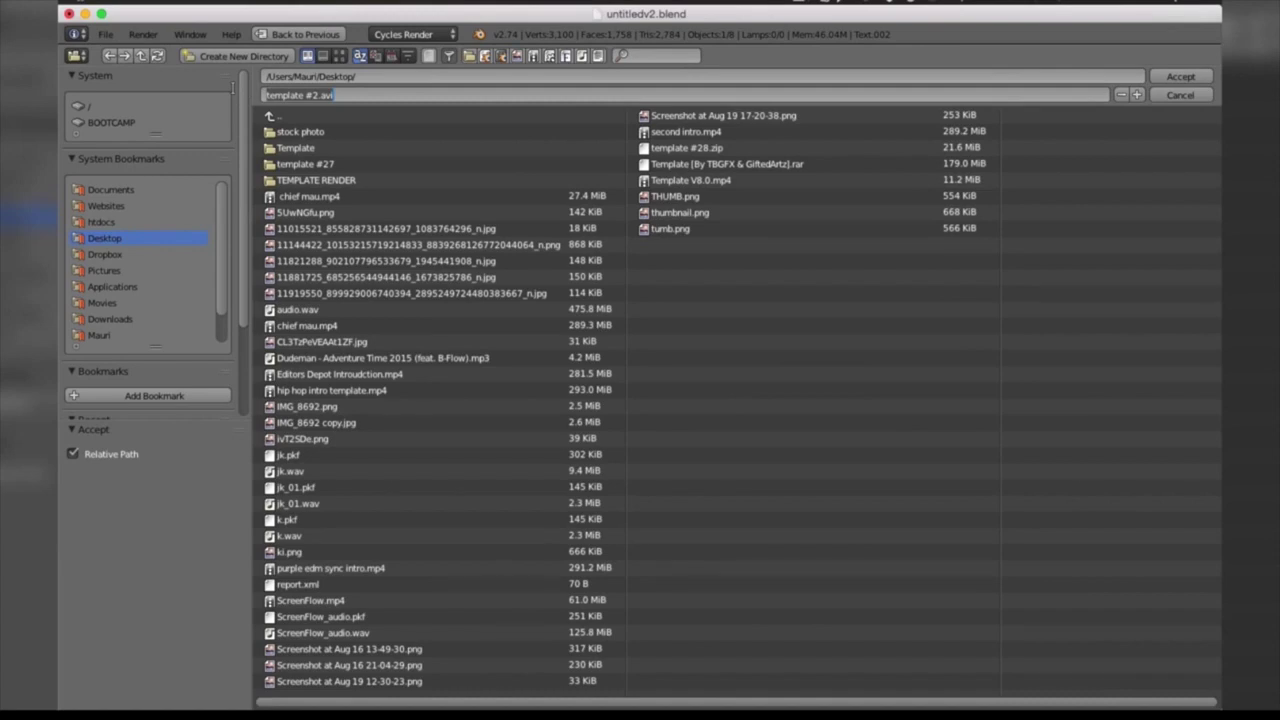
key("Return")
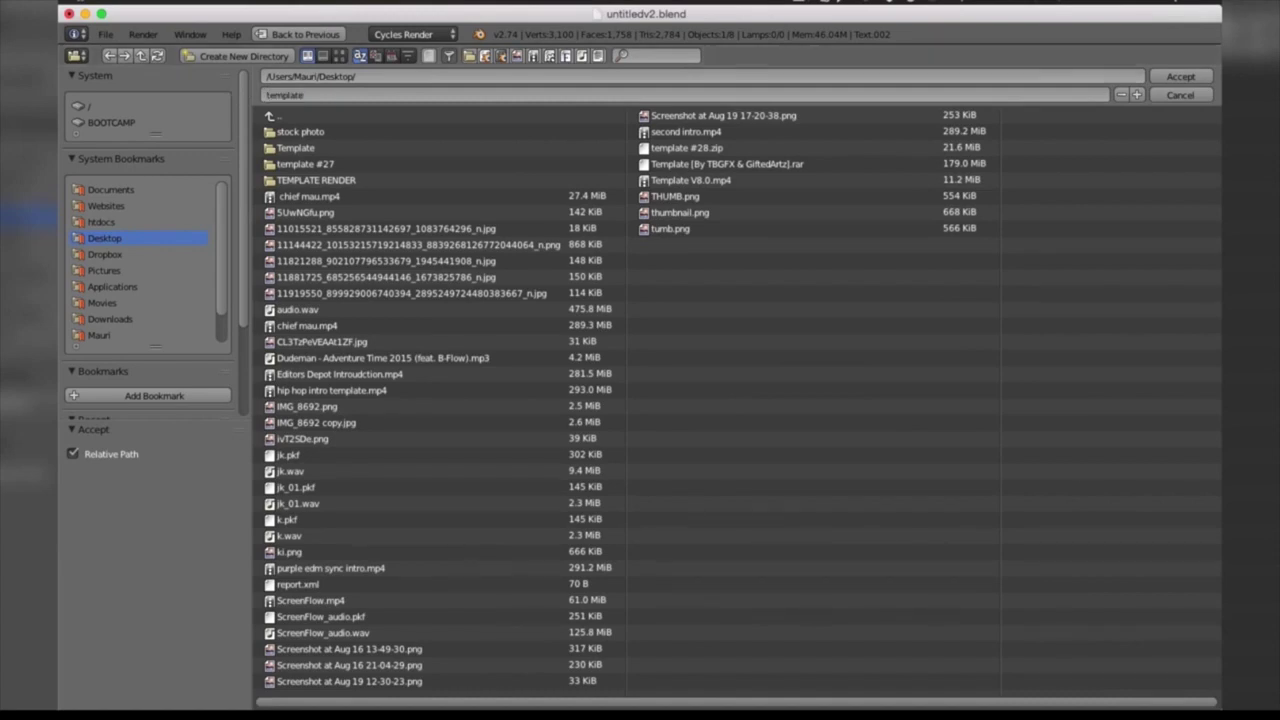
left_click(1180, 76)
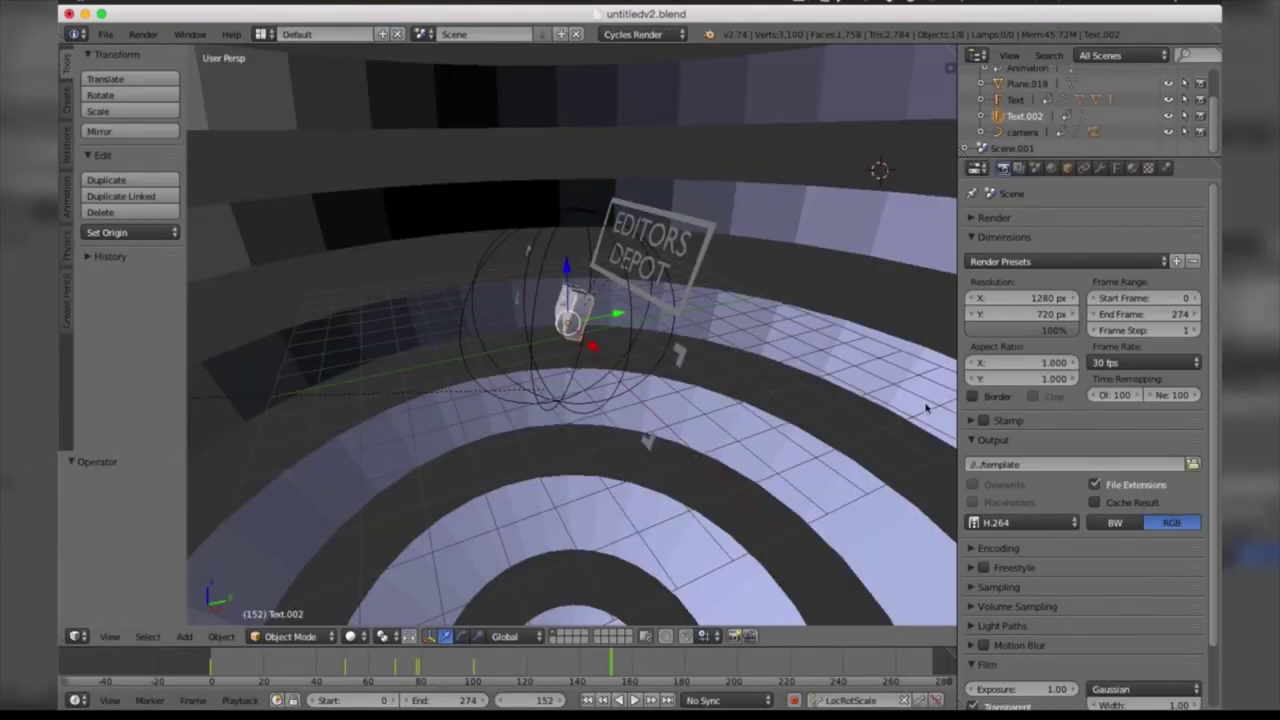
Expand the Encoding settings and set the container format to H.264.
left_click(995, 525)
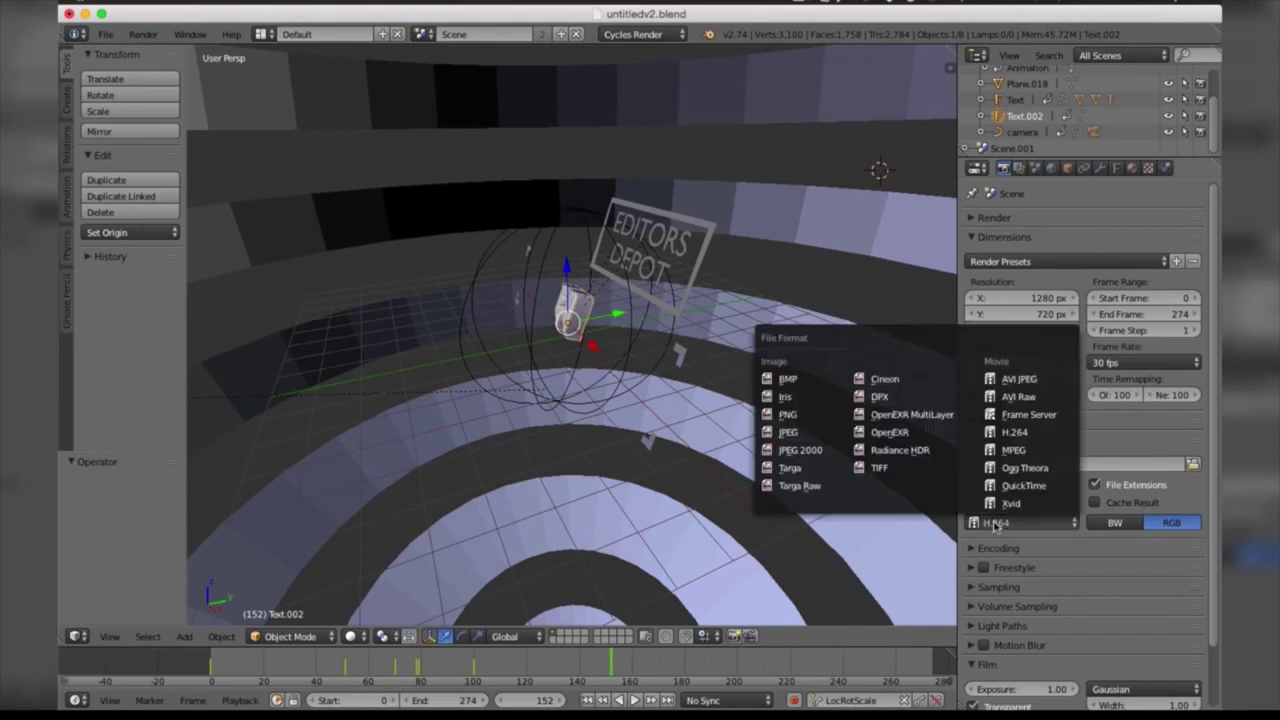
left_click(1005, 436)
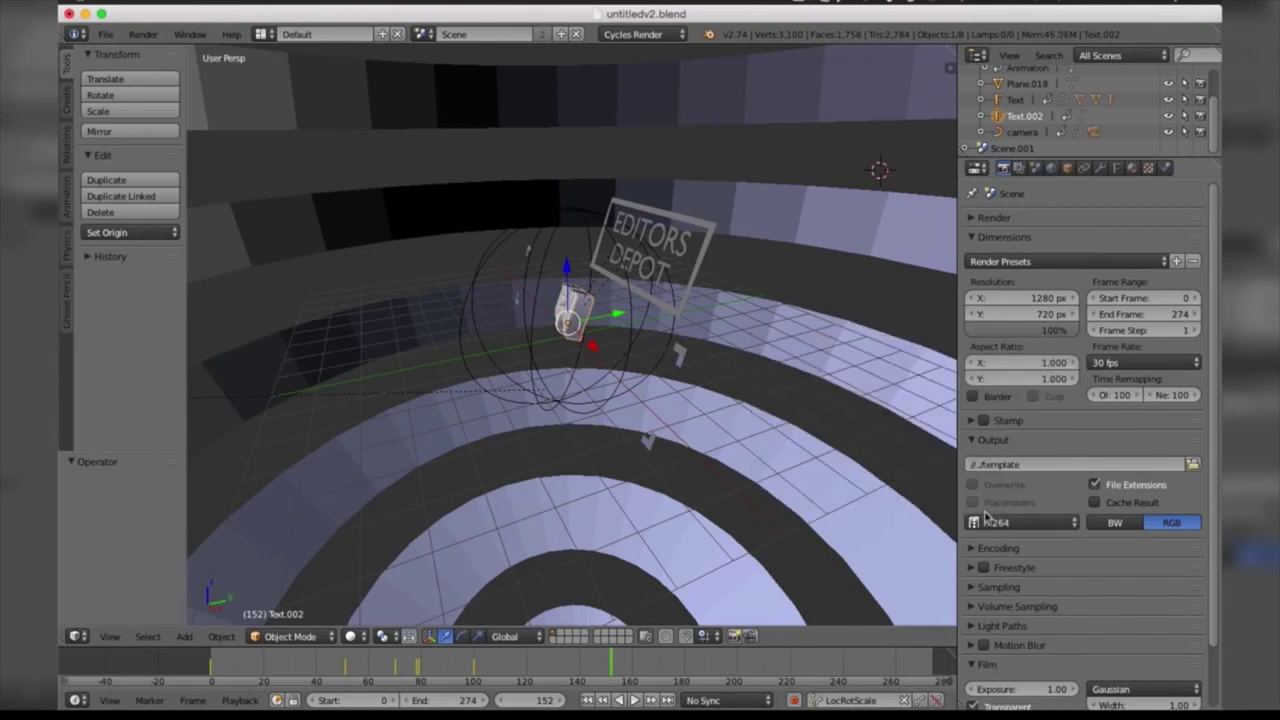
left_click(971, 549)
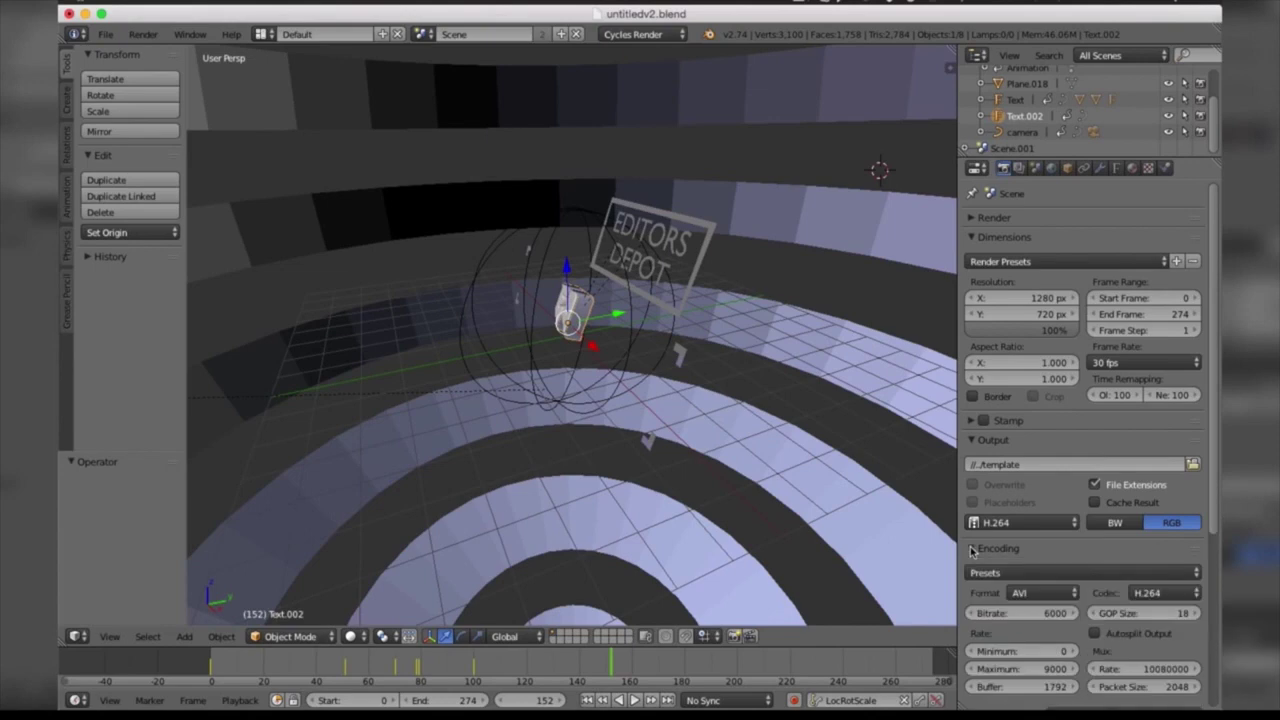
left_click(1027, 594)
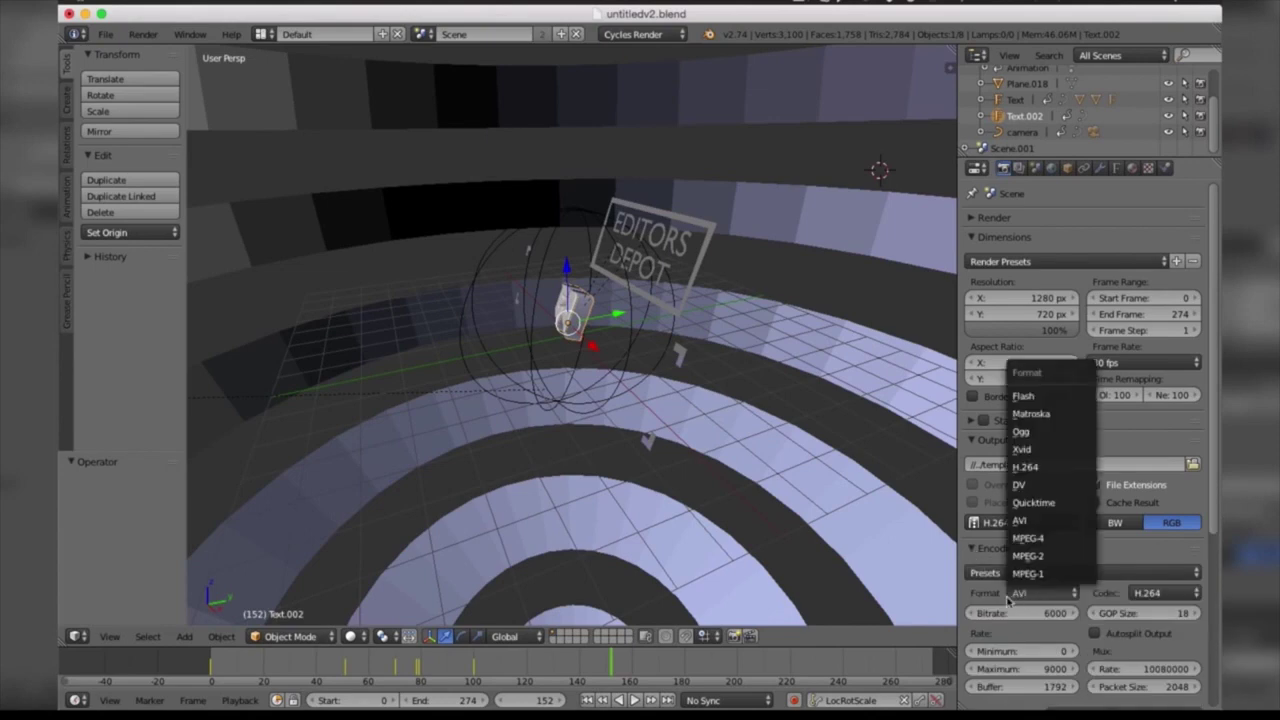
left_click(1028, 467)
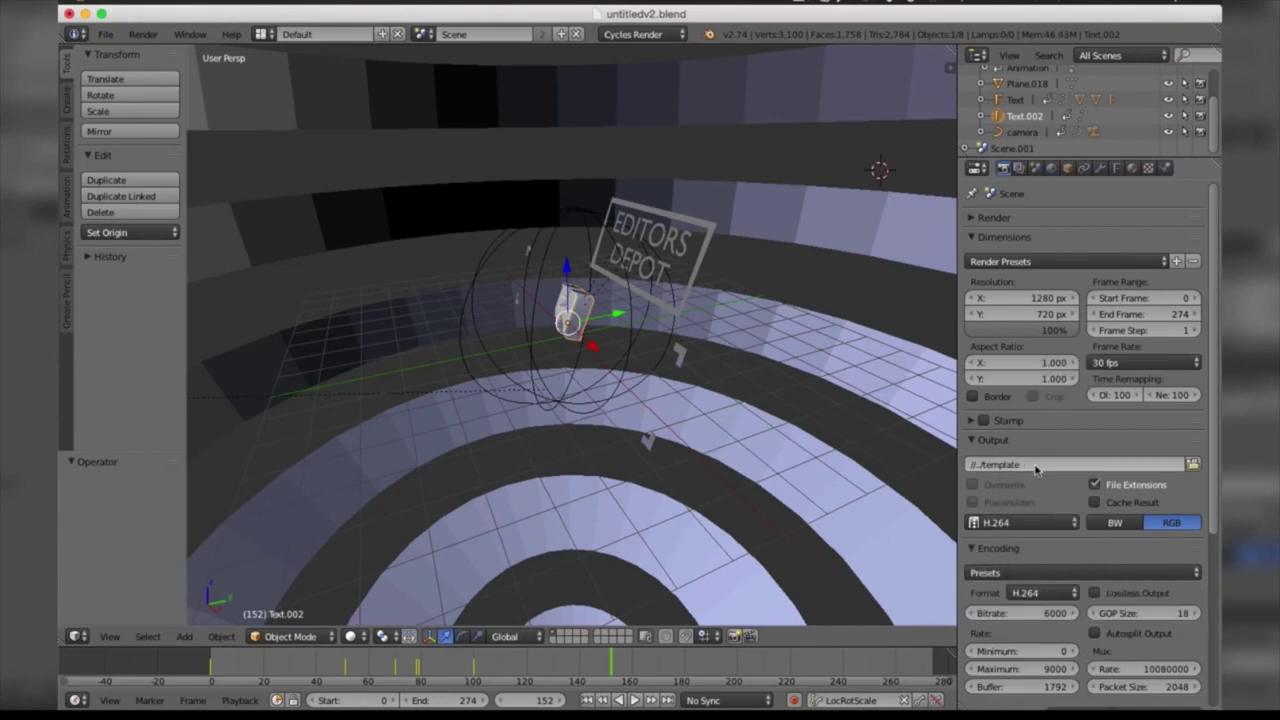
left_click_drag(1212, 458, 1213, 569)
Switch the output format to QuickTime with JPEG video and raise quality to 100%.
left_click(1043, 382)
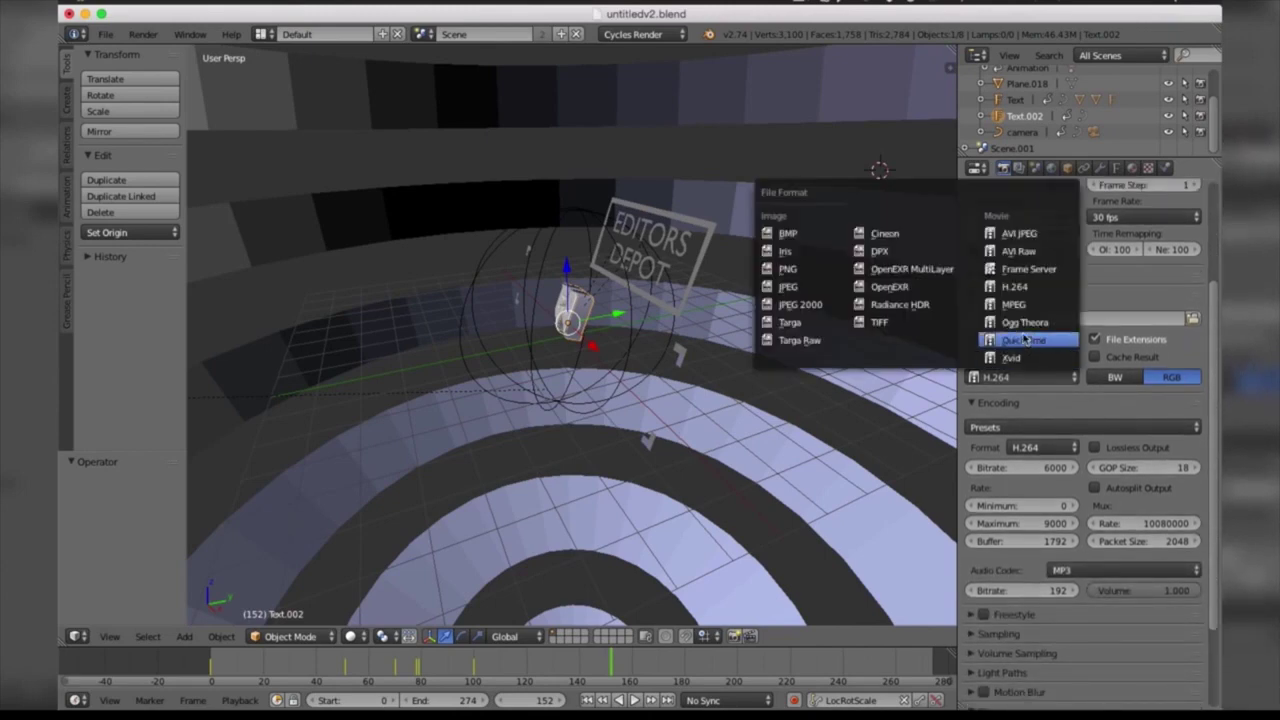
left_click(1023, 340)
left_click(1043, 379)
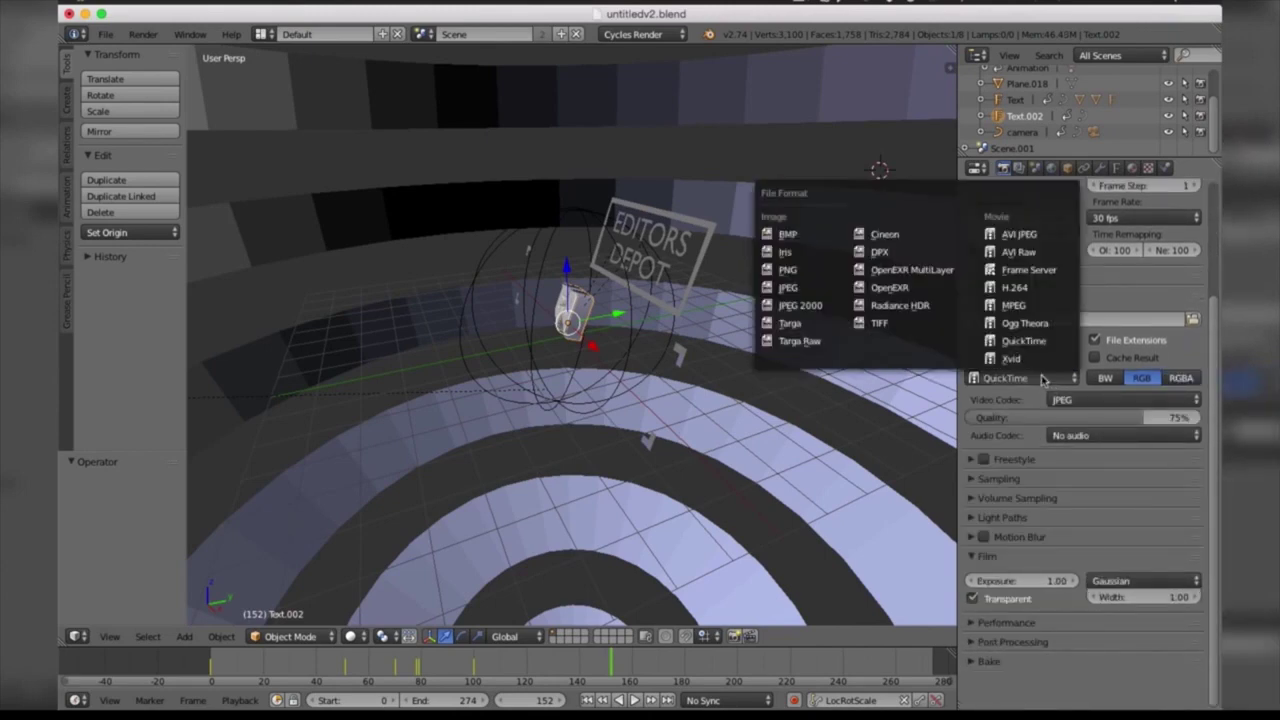
left_click(1043, 379)
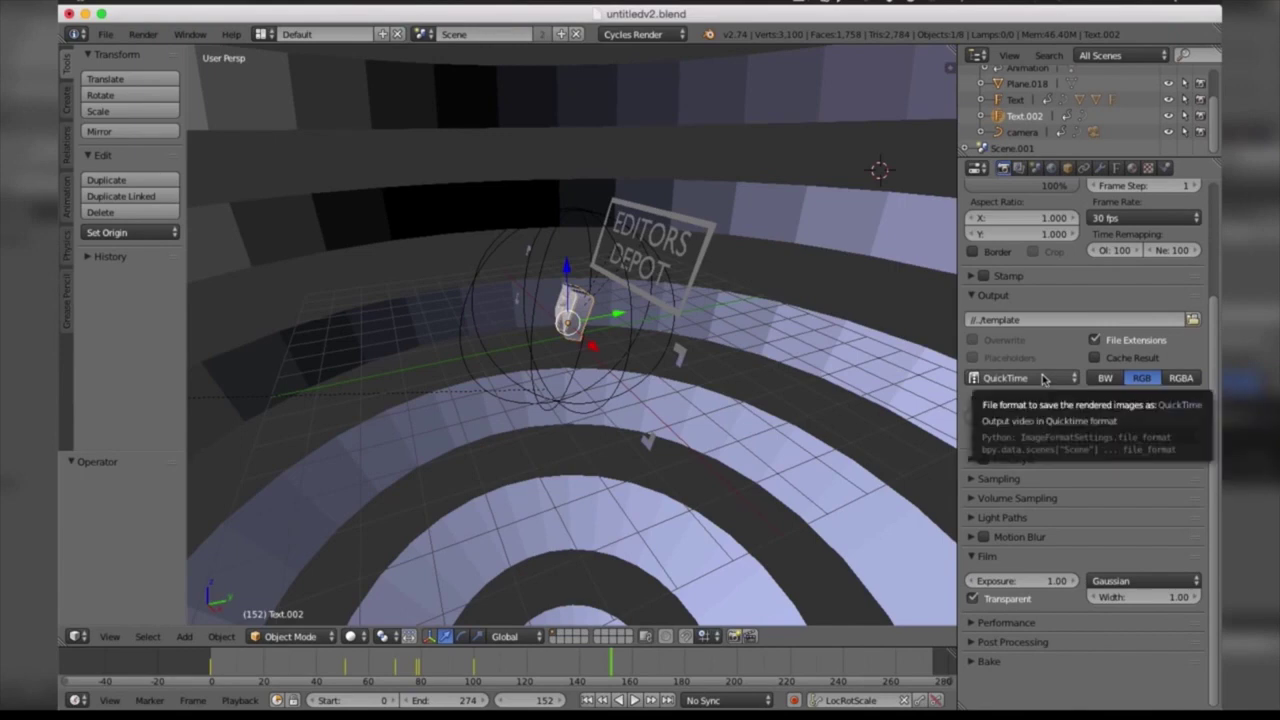
left_click(1043, 379)
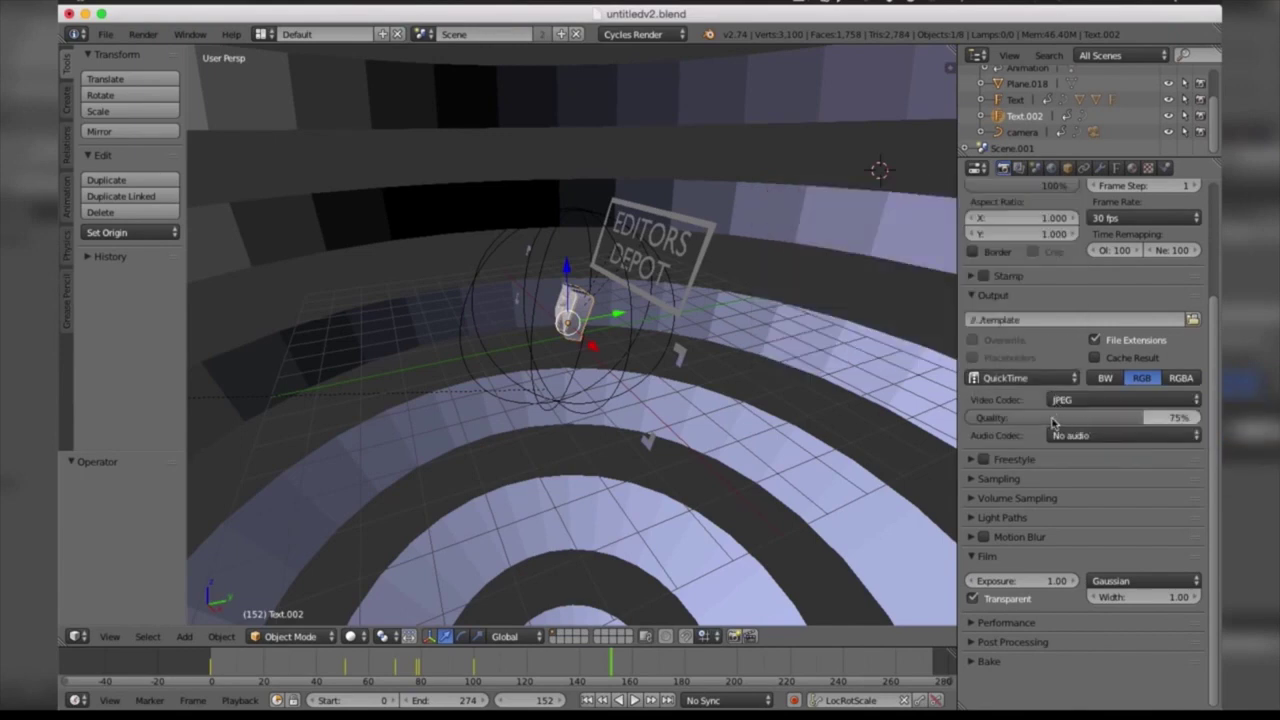
mouse_move(1053, 421)
left_mouse_down()
mouse_move(1067, 421)
mouse_move(1053, 423)
left_mouse_up()
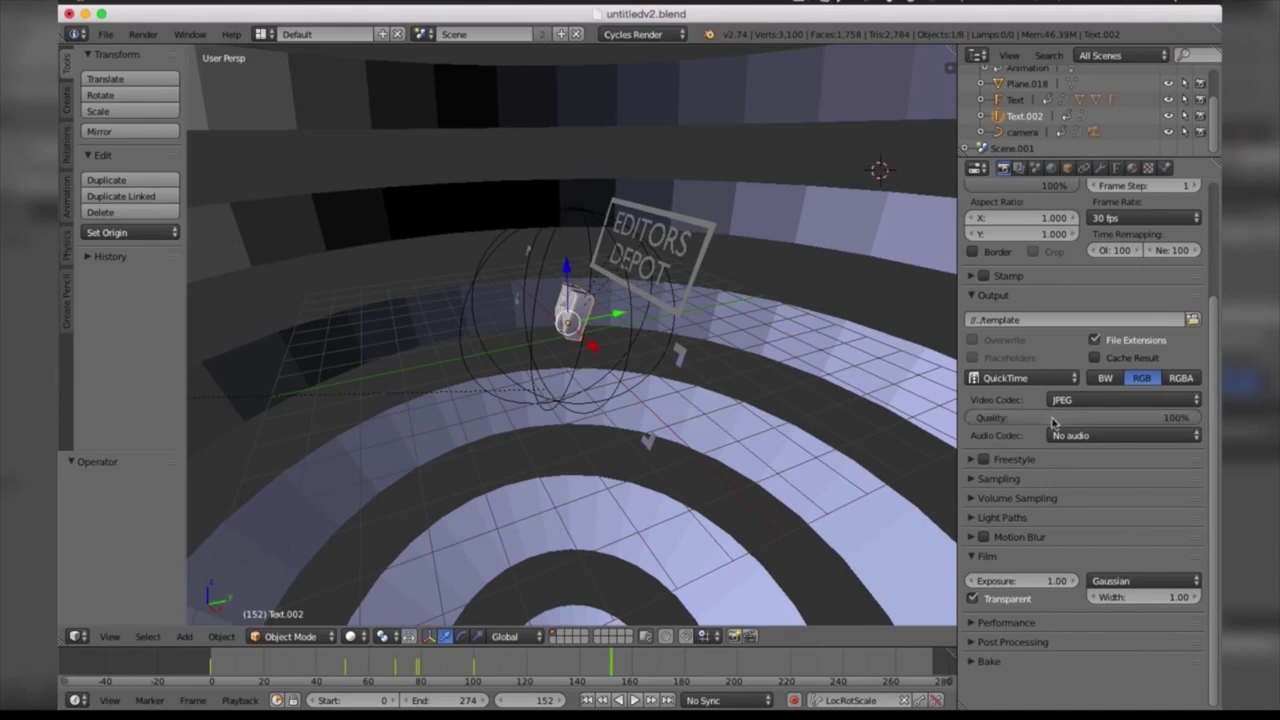
scroll(1000, 400, "up", 2)
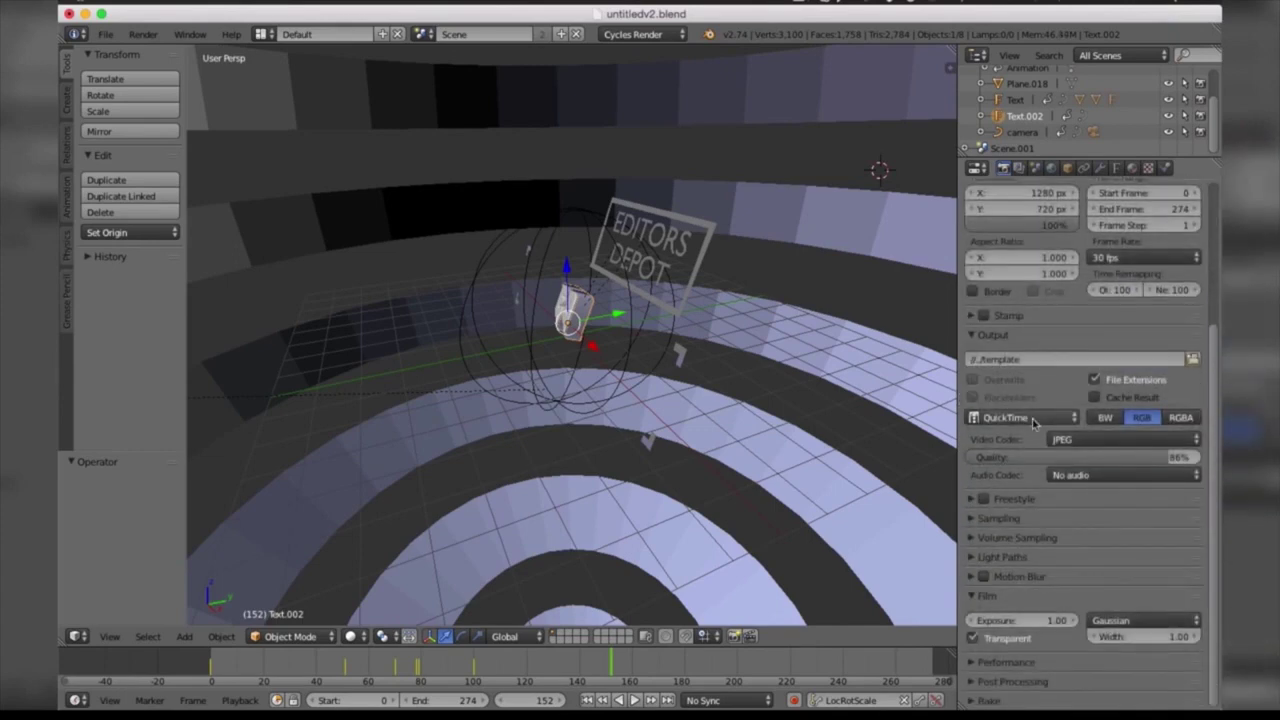
left_click(140, 35)
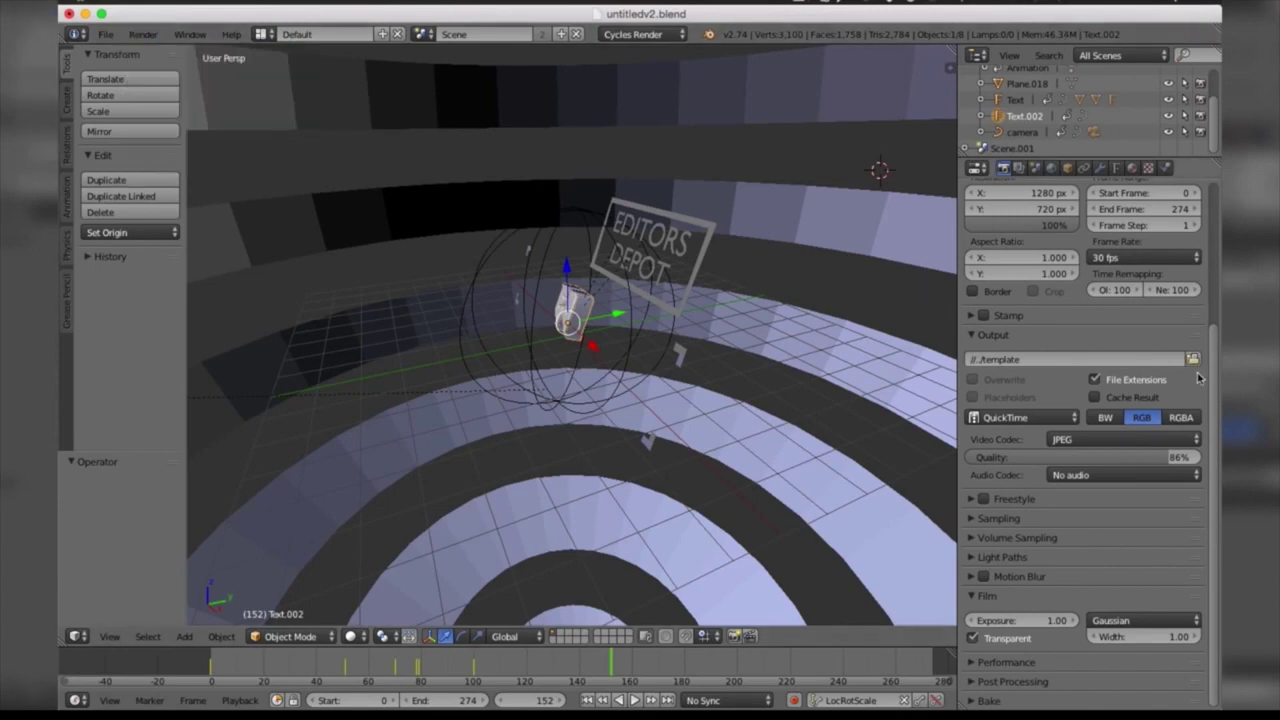
scroll(1216, 376, "up", 5)
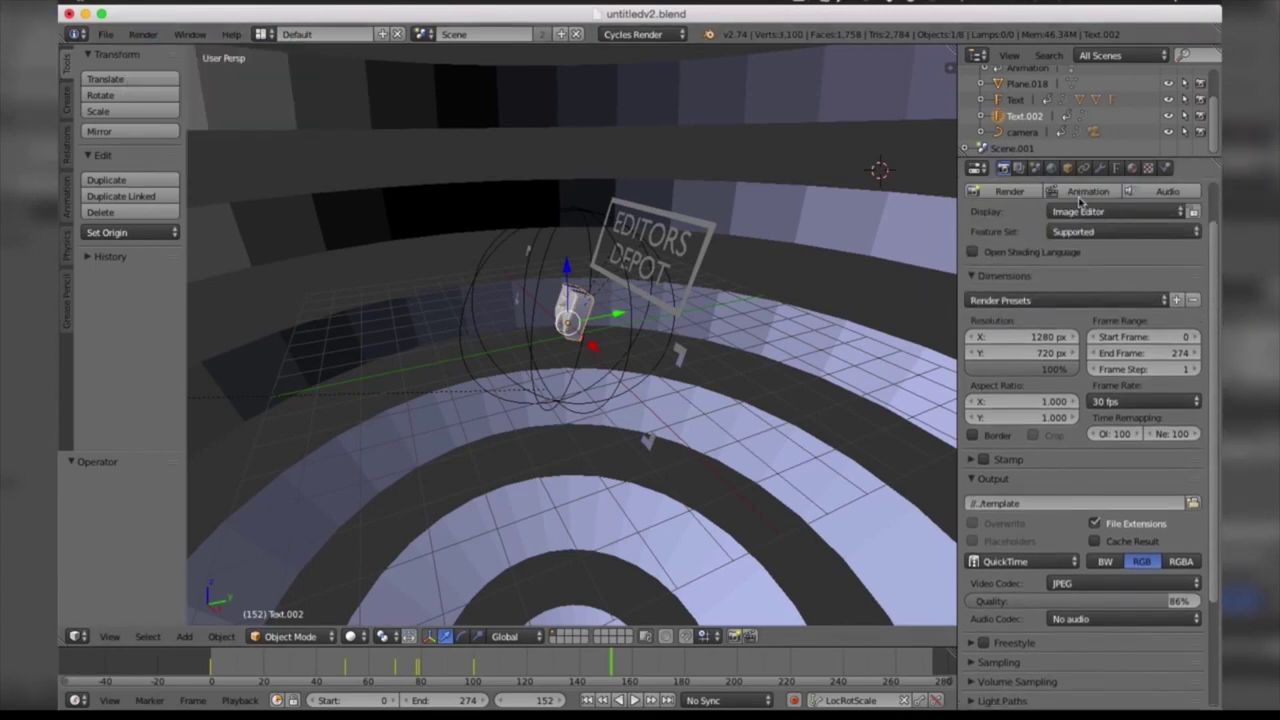